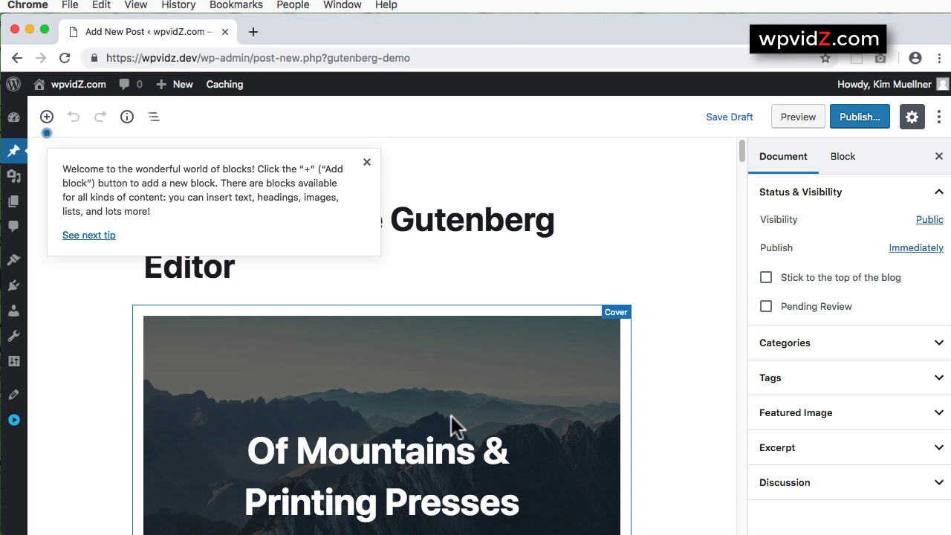
Dismiss the welcome tip, and with the mountain Cover block selected save the post as a draft.
click(367, 163)
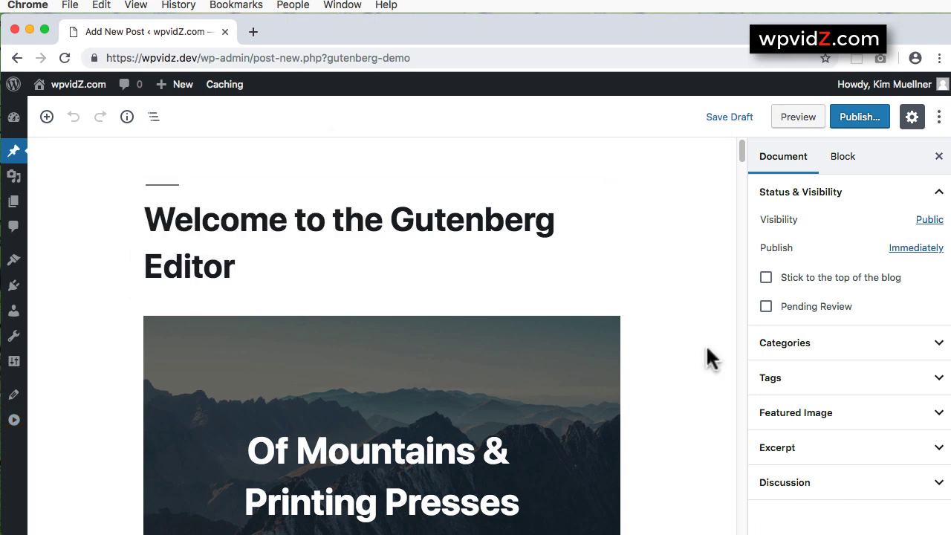
click(443, 365)
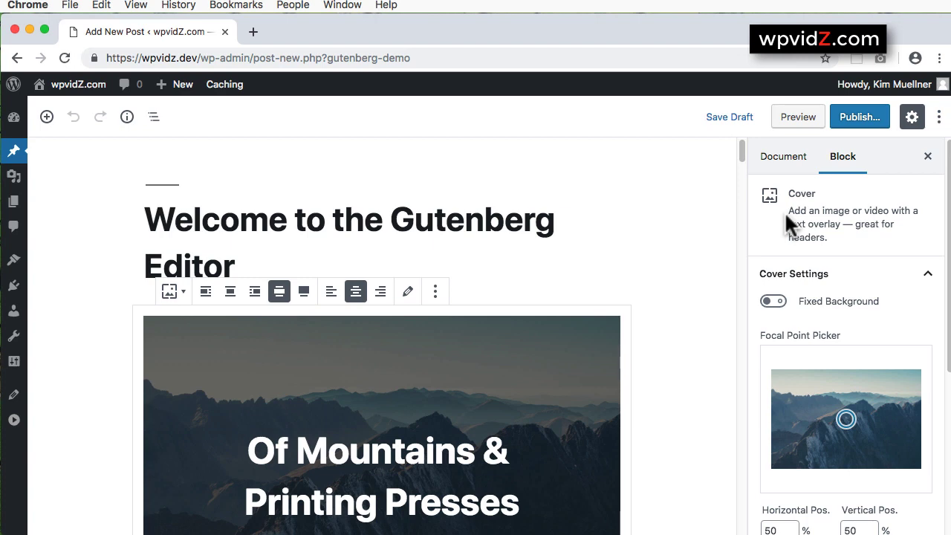
click(720, 119)
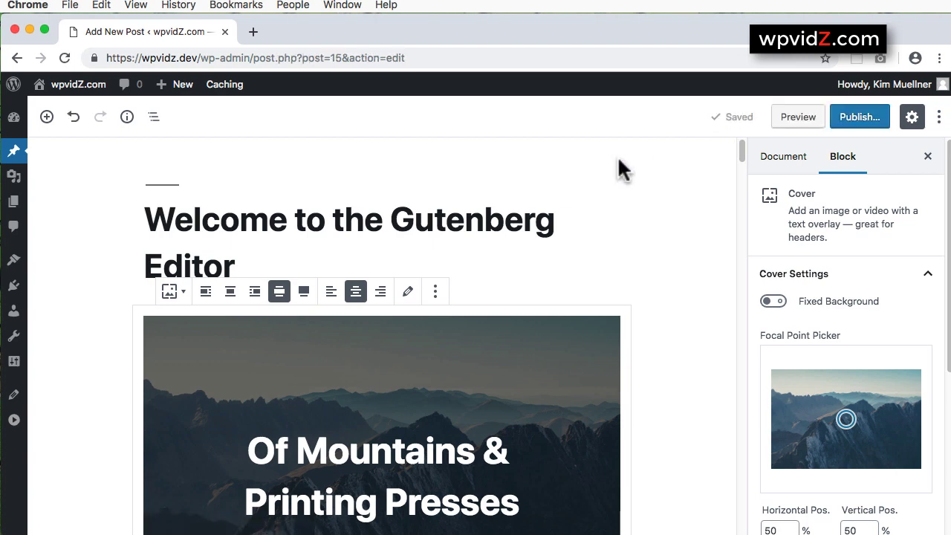
Preview the post to examine how its cover image is framed, and return to the editor.
click(795, 126)
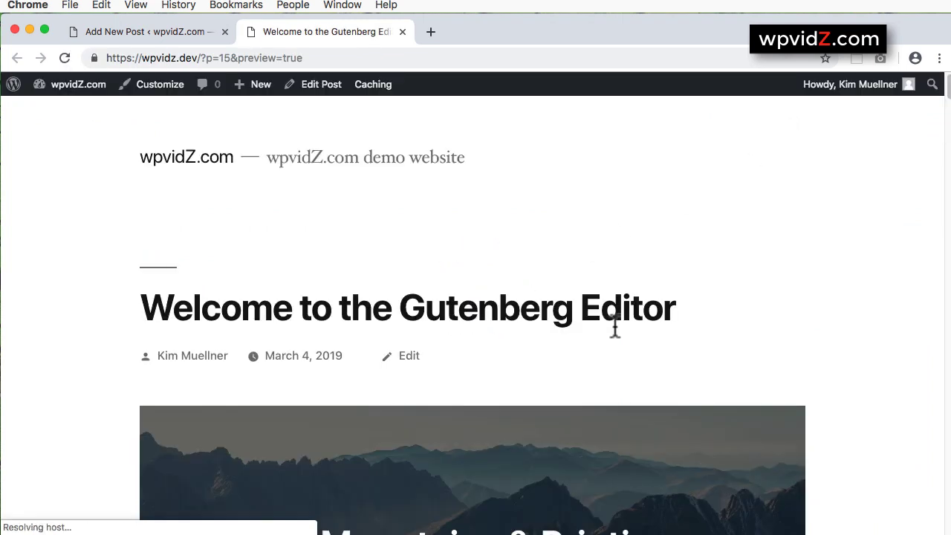
scroll(615, 327, down, 5)
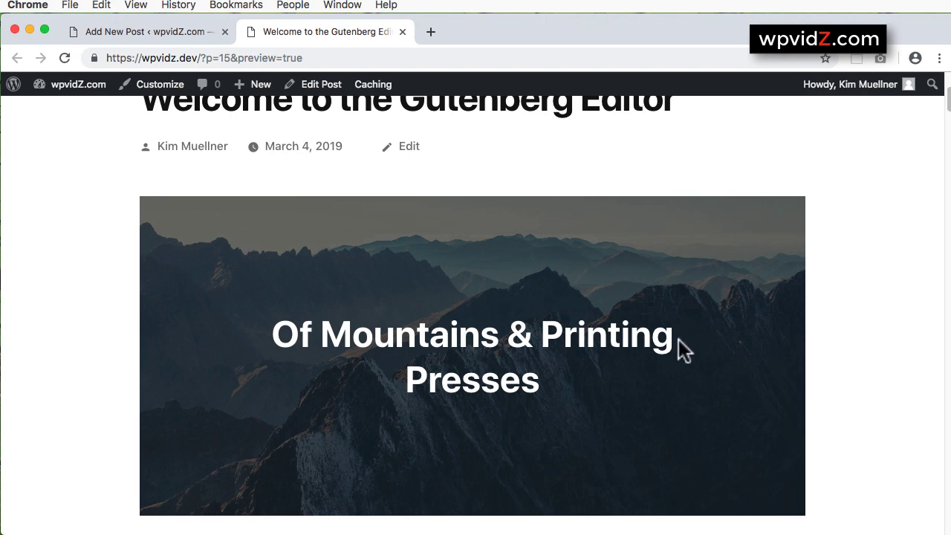
click(164, 31)
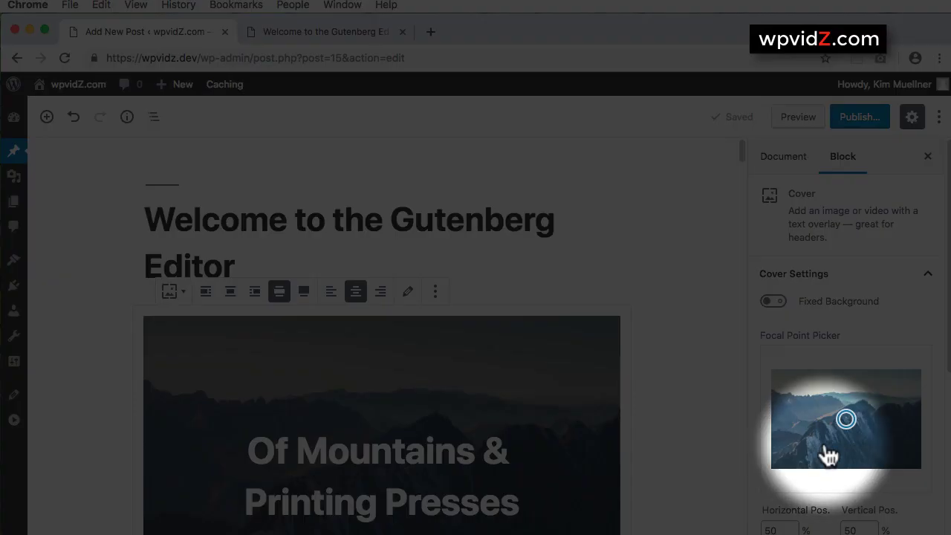
Move the cover image's focal point to 67% horizontal and 85% vertical on its thumbnail.
drag(848, 420, 871, 454)
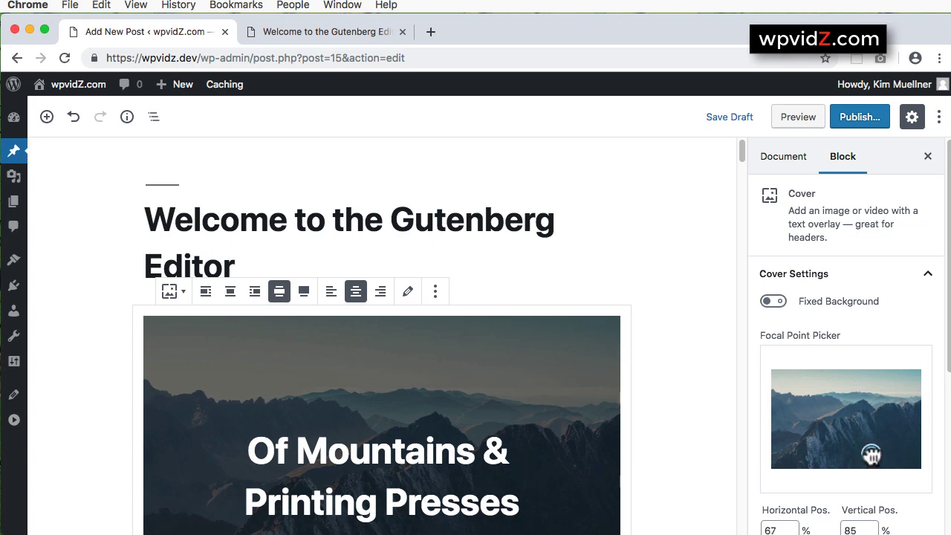
scroll(879, 435, down, 1)
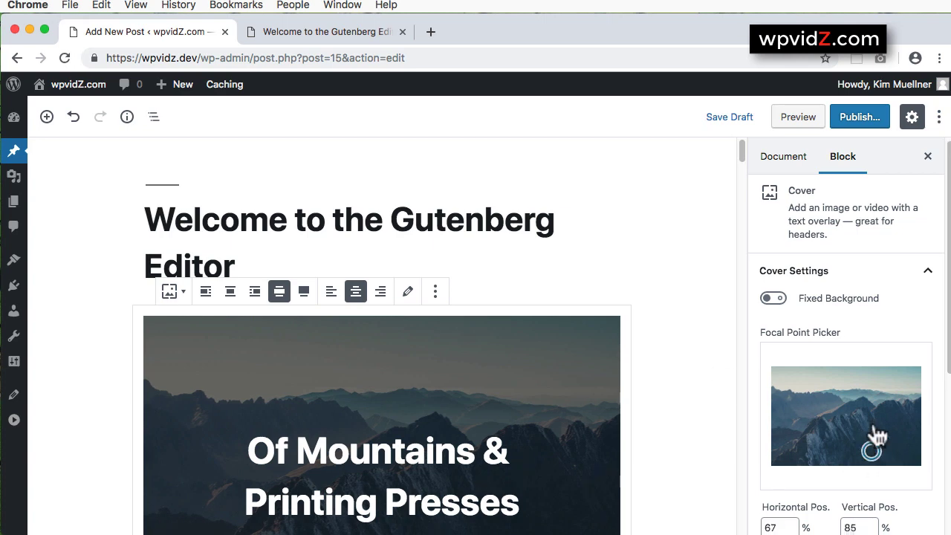
scroll(877, 450, up, 1)
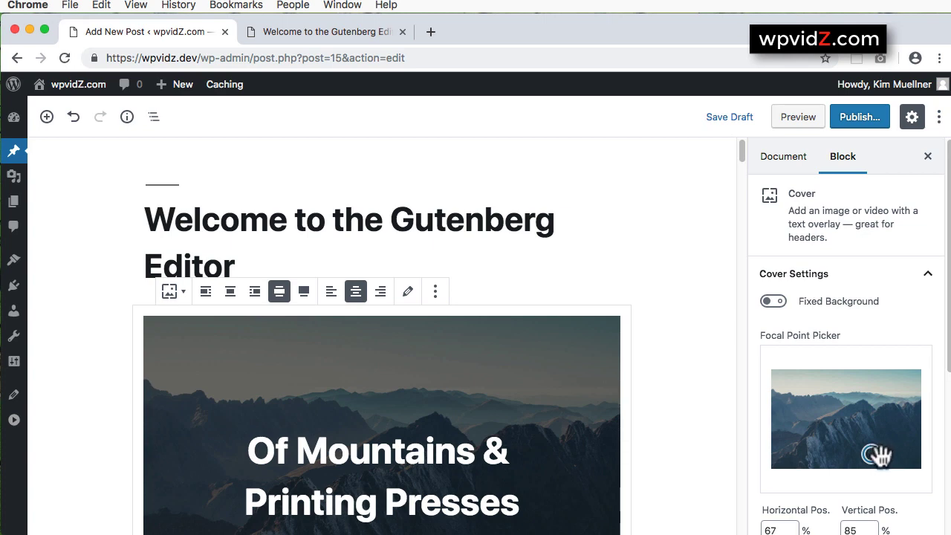
Set the cover image's focal point values to 80% horizontal and 90% vertical.
scroll(884, 450, down, 5)
double_click(776, 329)
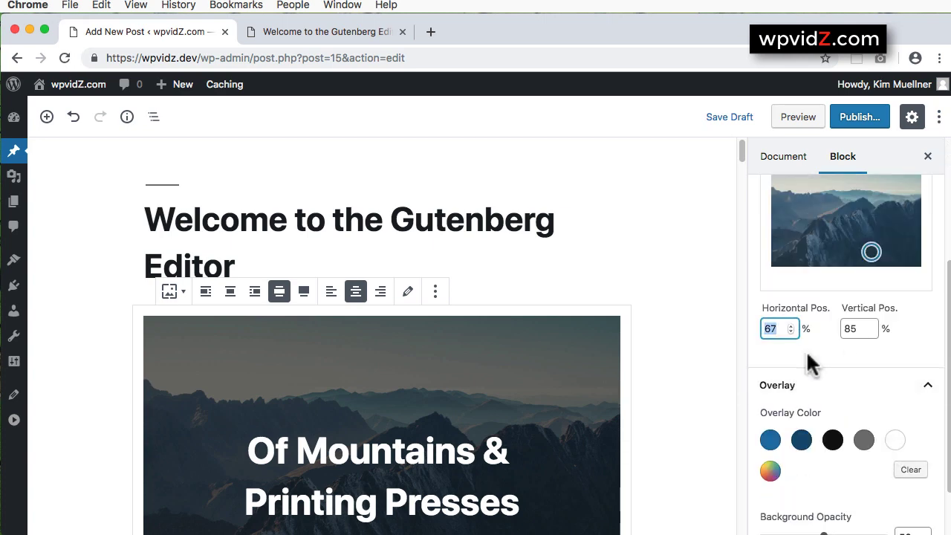
text(80)
double_click(847, 328)
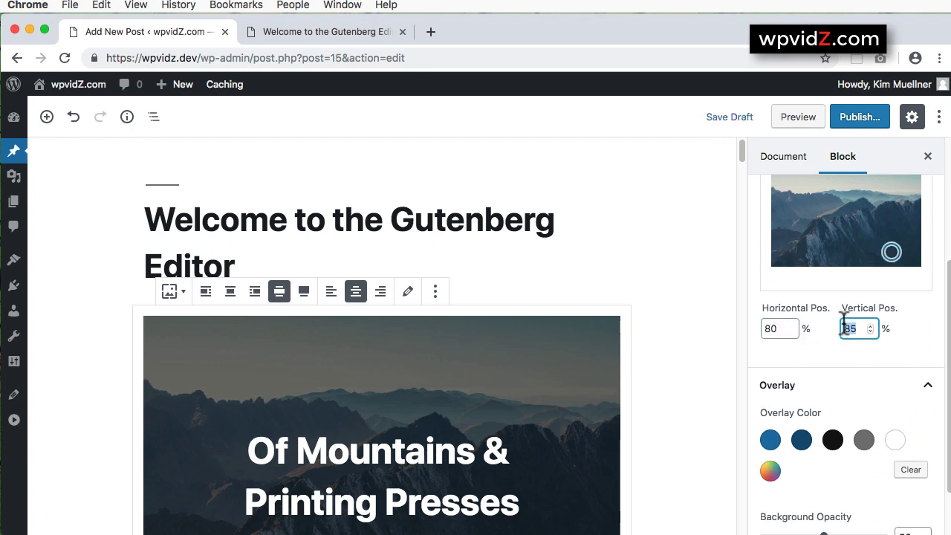
text(90)
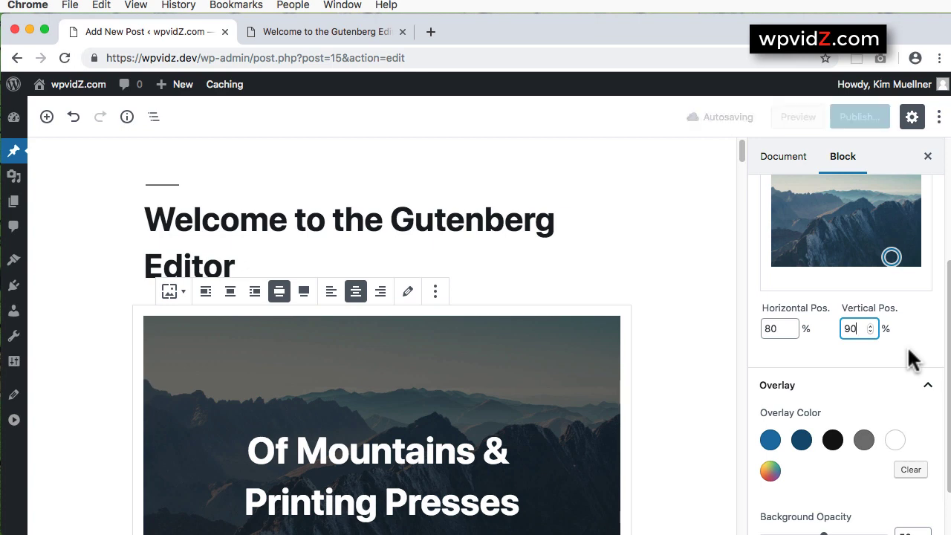
scroll(913, 360, up, 5)
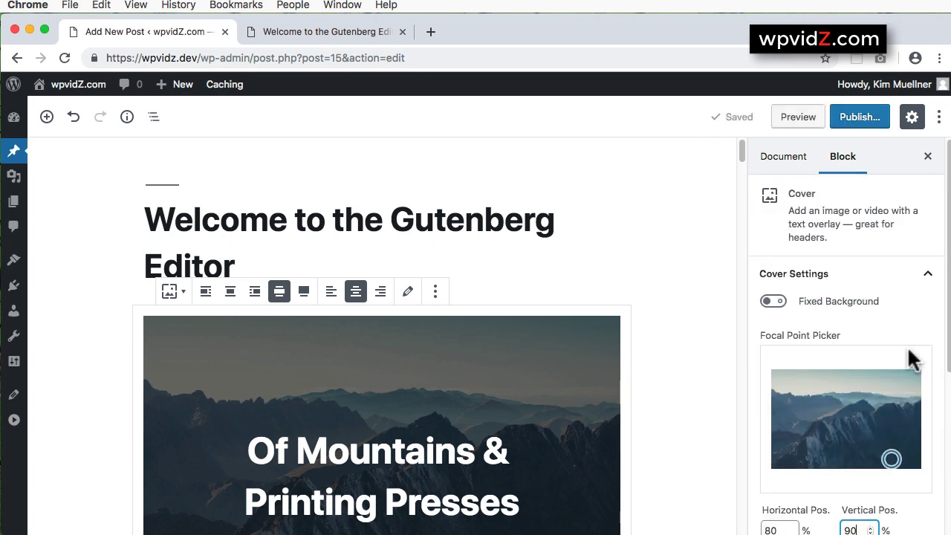
Preview the post again to check the cover image's framing with the new focal point, and return to the editor.
click(799, 115)
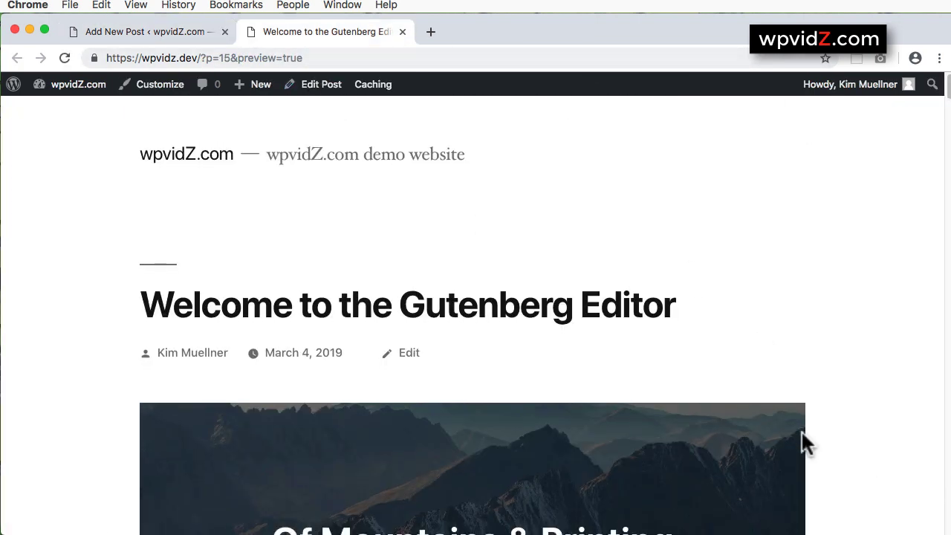
scroll(802, 442, down, 4)
scroll(787, 431, up, 1)
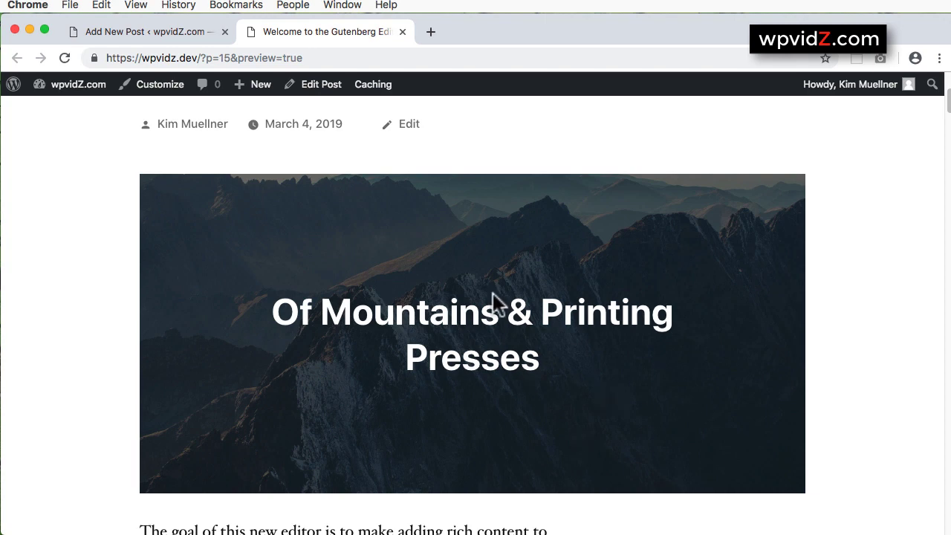
click(171, 28)
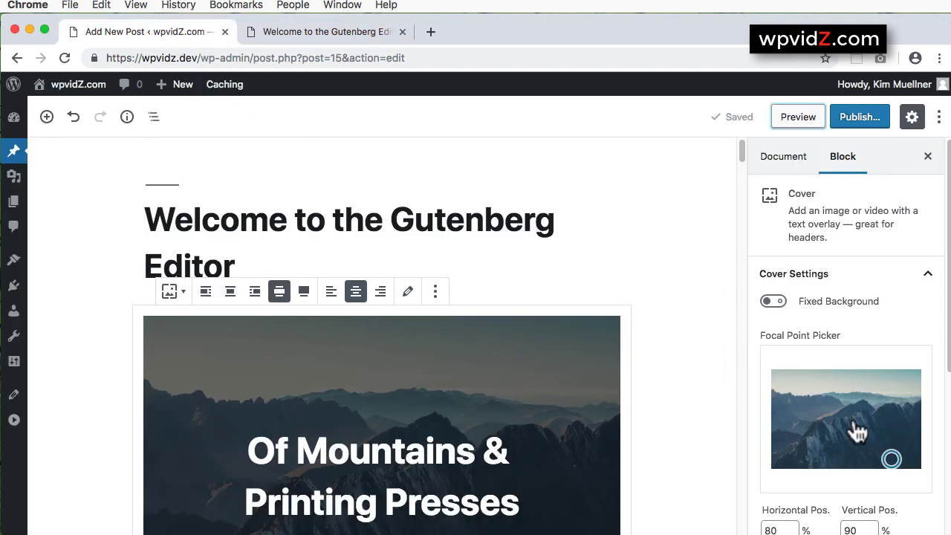
Move the cover image's focal point to the image's upper-left corner, at 0% horizontal and 0% vertical.
mouse_move(891, 458)
mouse_down()
mouse_move(814, 428)
mouse_move(771, 370)
mouse_up()
scroll(524, 397, down, 5)
scroll(523, 405, up, 1)
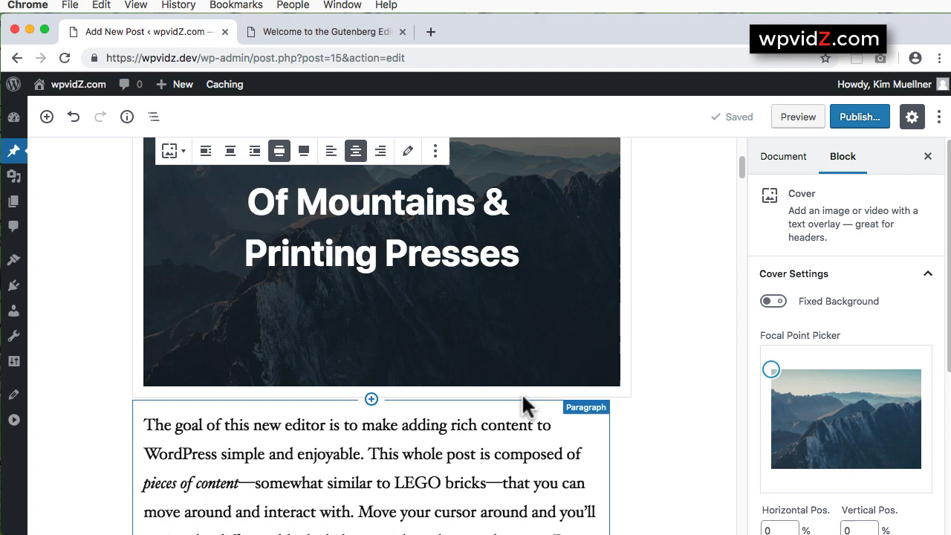
Insert an empty block directly after the paragraph beginning "The goal of this new editor".
scroll(521, 387, down, 3)
click(497, 428)
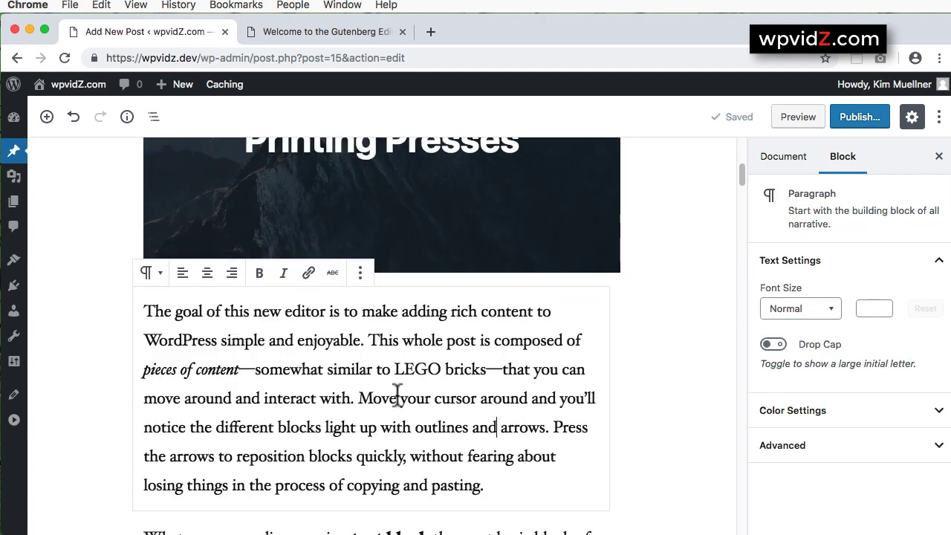
scroll(459, 398, down, 4)
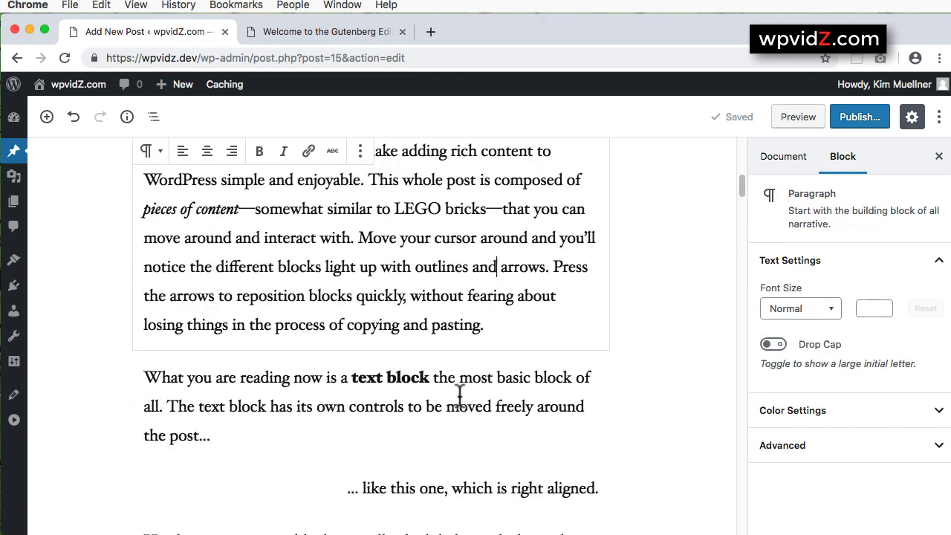
scroll(451, 276, up, 3)
click(454, 351)
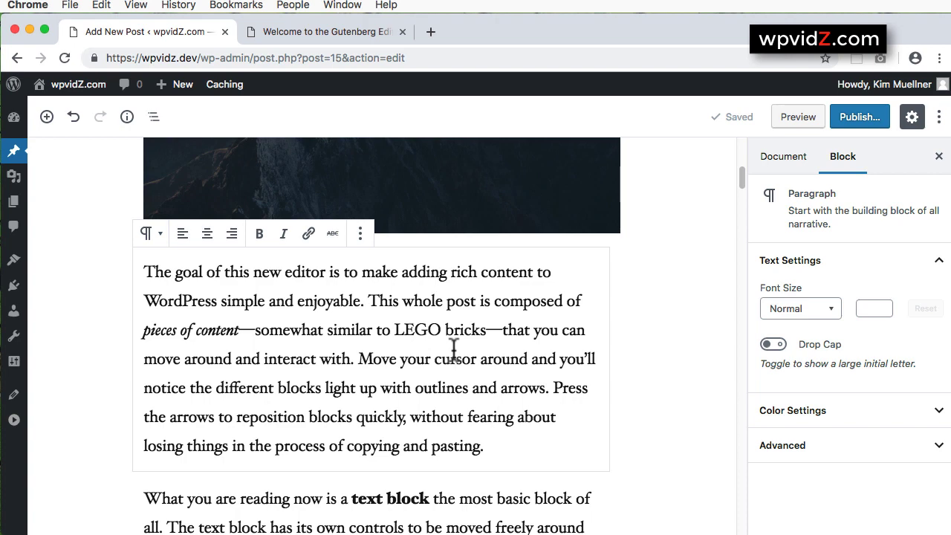
key(super+alt+y)
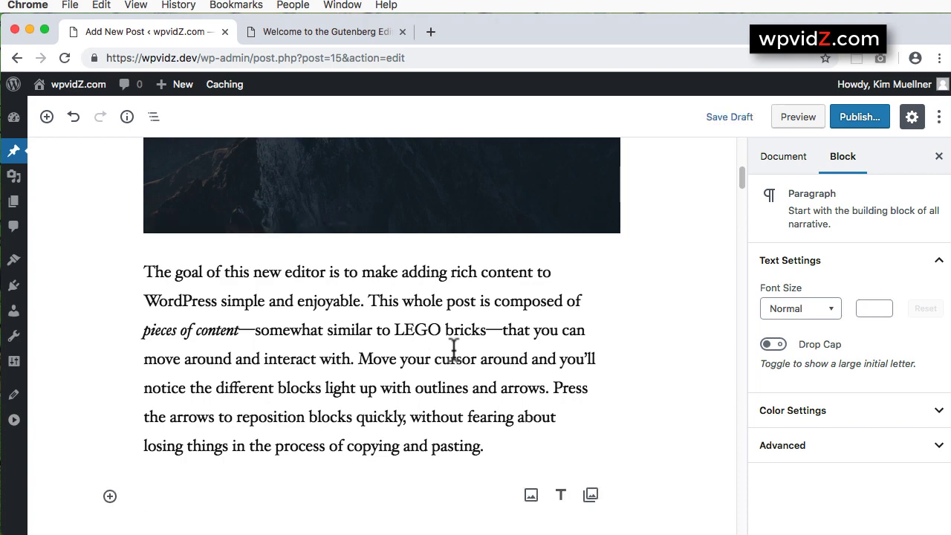
scroll(454, 351, down, 3)
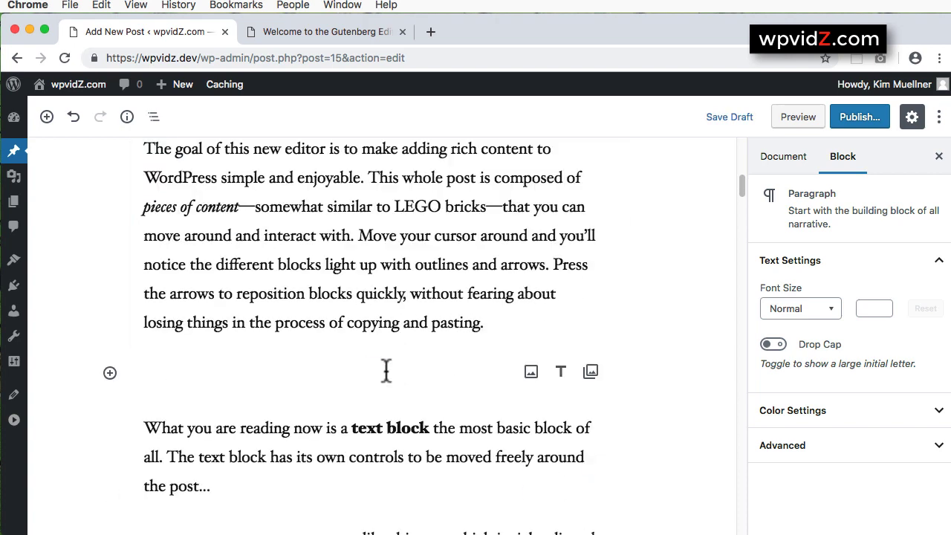
click(110, 373)
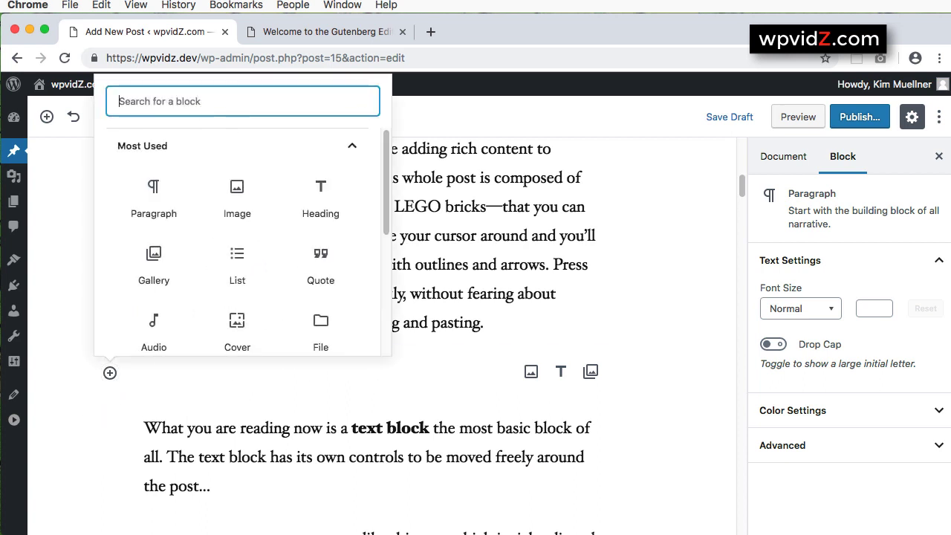
text(rss)
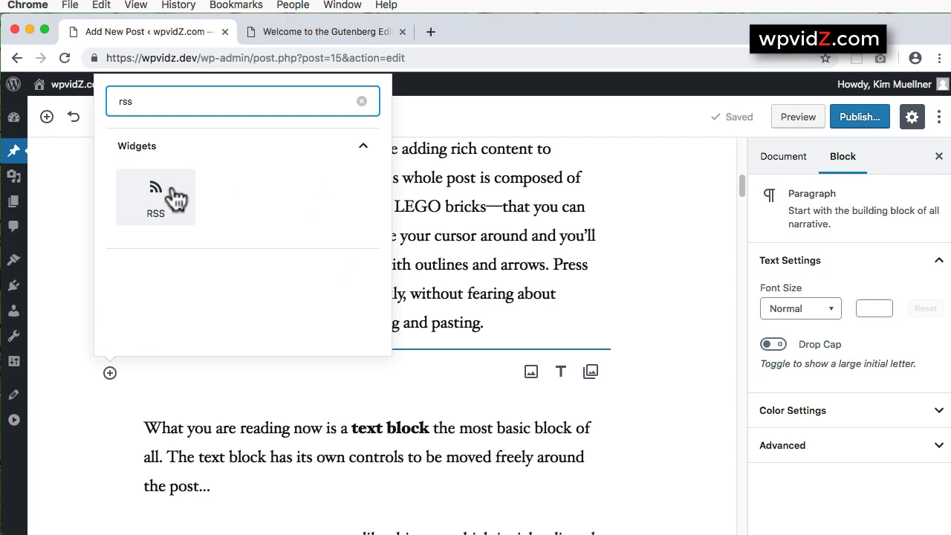
click(173, 193)
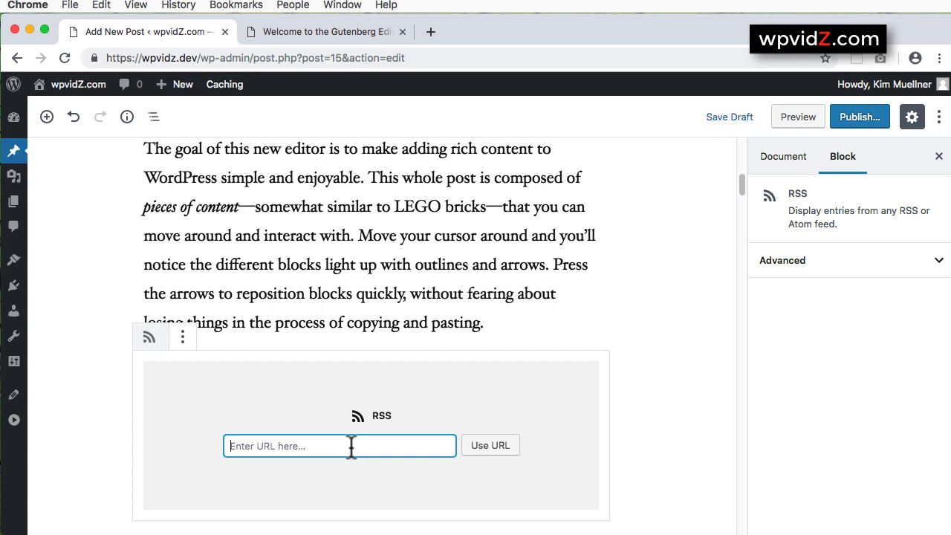
text(https://www.wpvidz.com/feed)
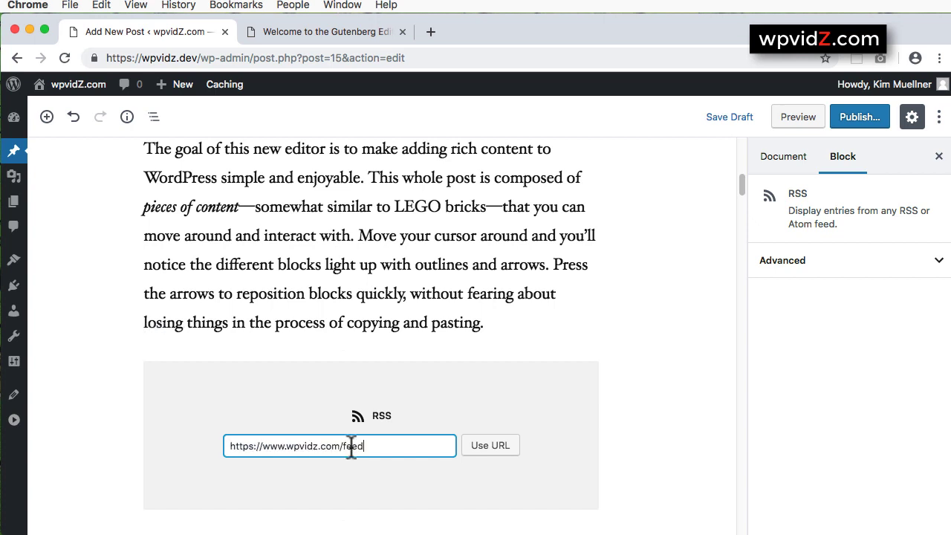
click(493, 450)
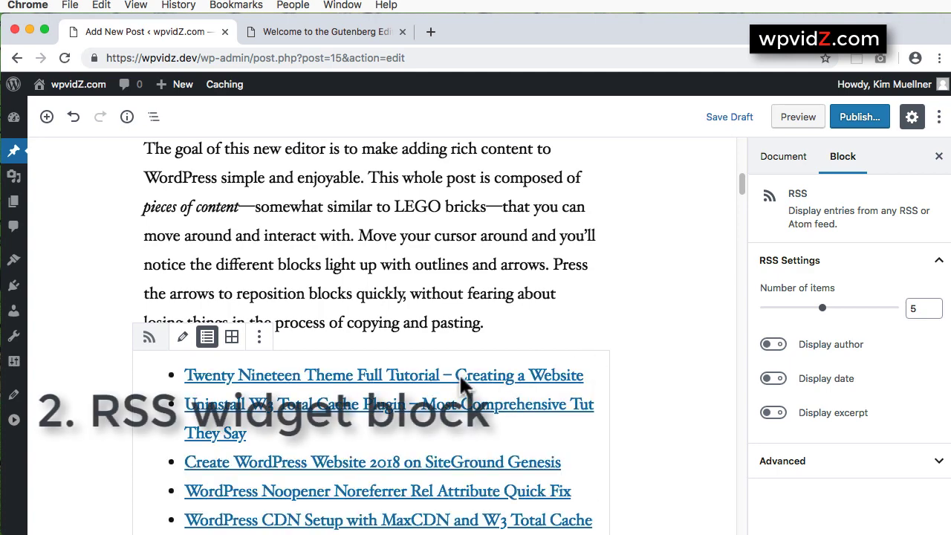
Reopen the RSS block's feed URL for editing and apply the same URL again.
scroll(640, 408, down, 3)
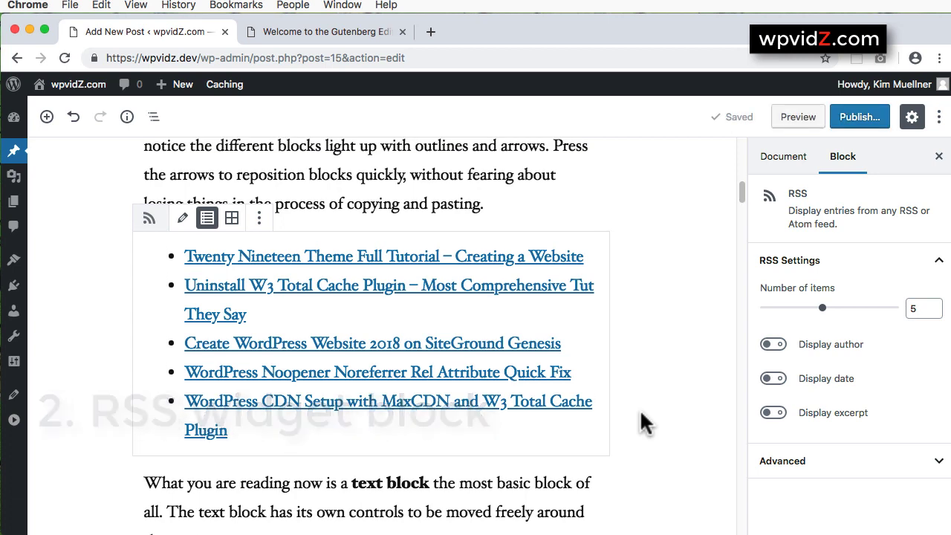
scroll(644, 422, up, 2)
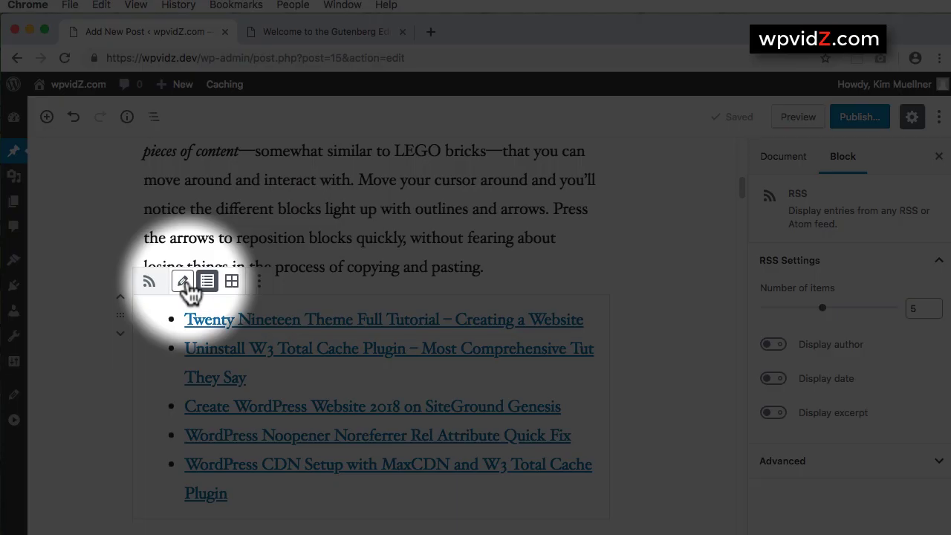
click(184, 282)
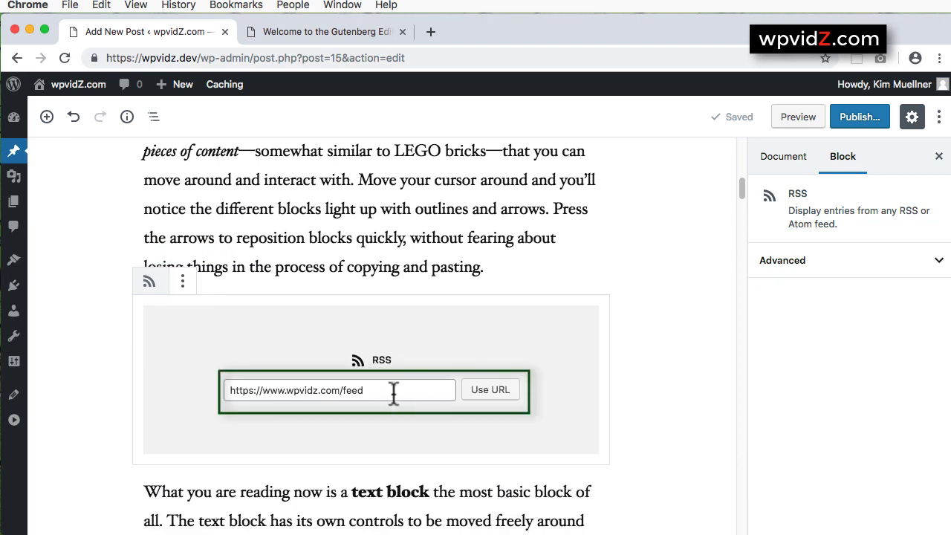
click(489, 394)
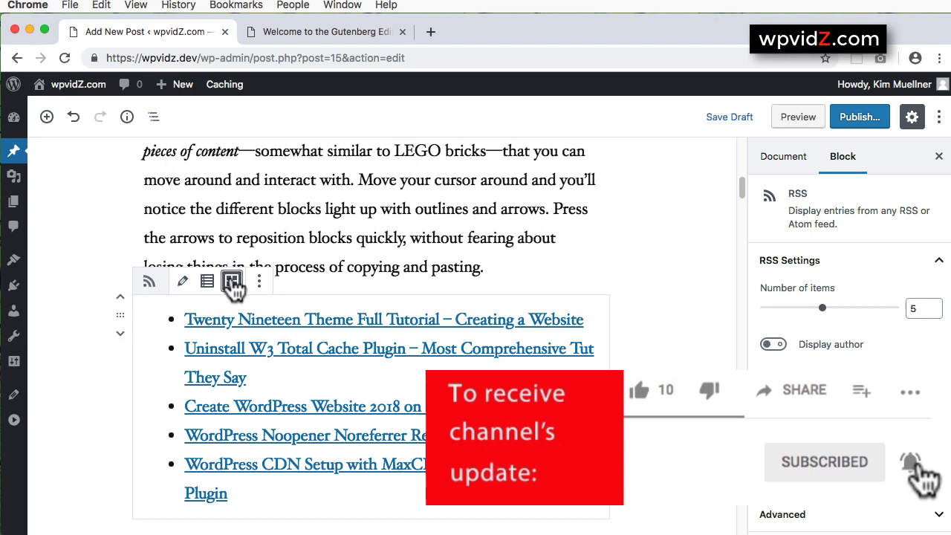
Try the grid view on the RSS block and switch it back to list view.
click(232, 281)
click(206, 318)
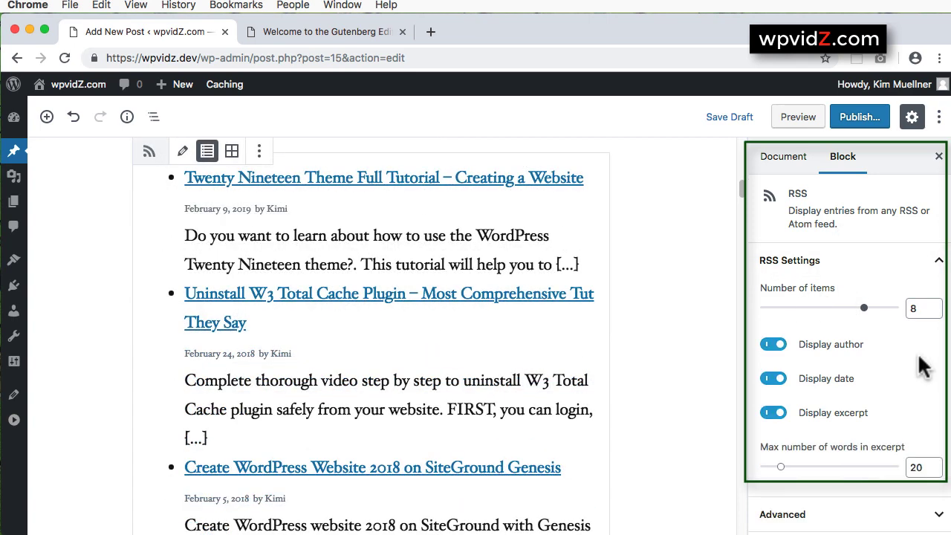
Review the RSS block's entries with their dates, authors and excerpts down to the last item.
scroll(585, 332, down, 2)
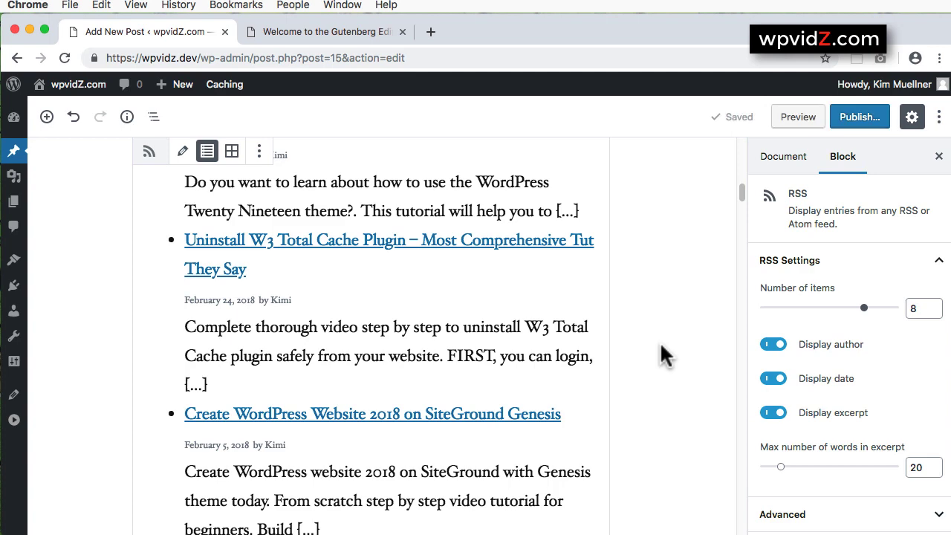
scroll(660, 342, down, 10)
scroll(660, 341, down, 4)
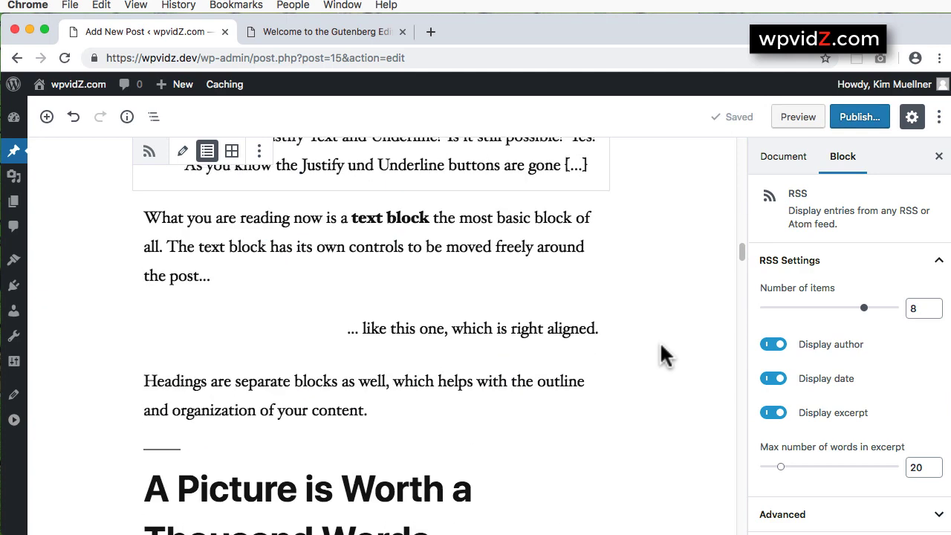
scroll(660, 341, up, 2)
drag(391, 284, 408, 280)
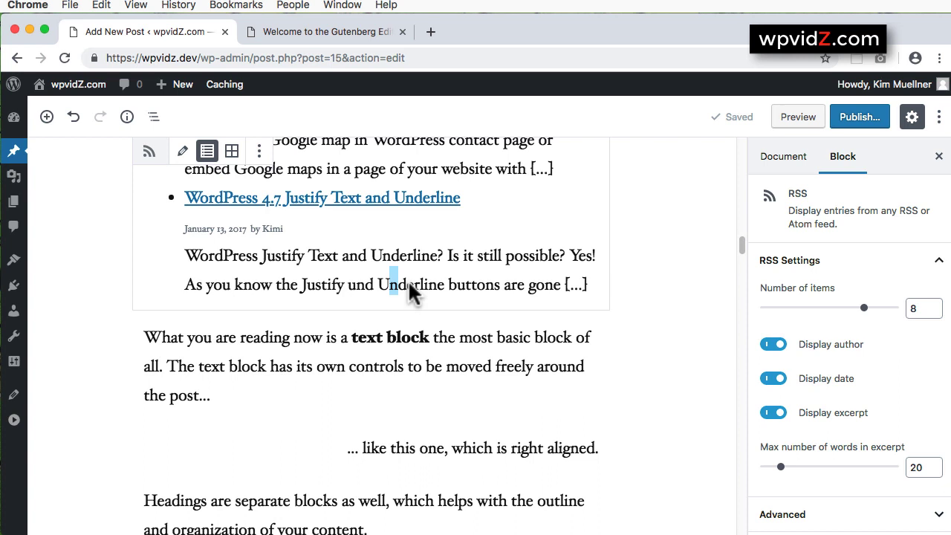
Insert an Amazon Kindle block directly below the RSS block.
key(Return)
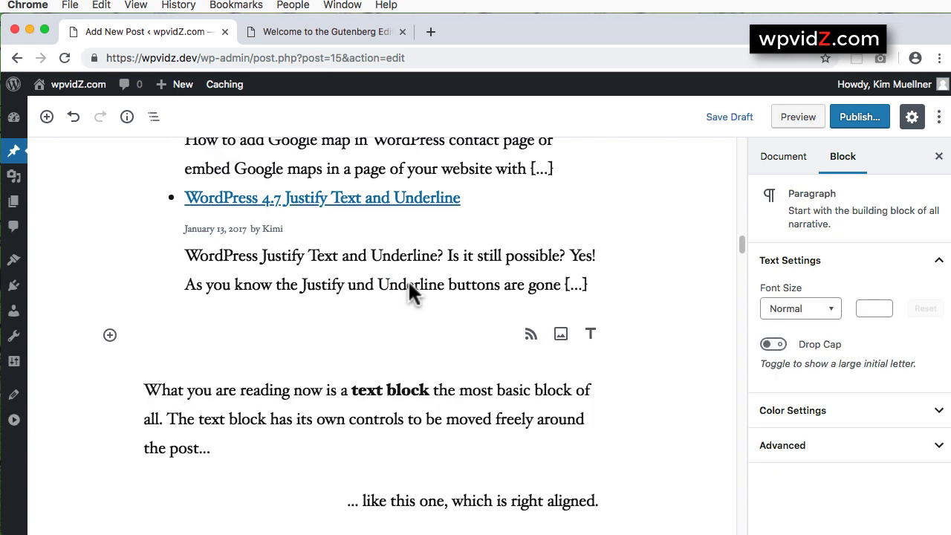
text(/kin)
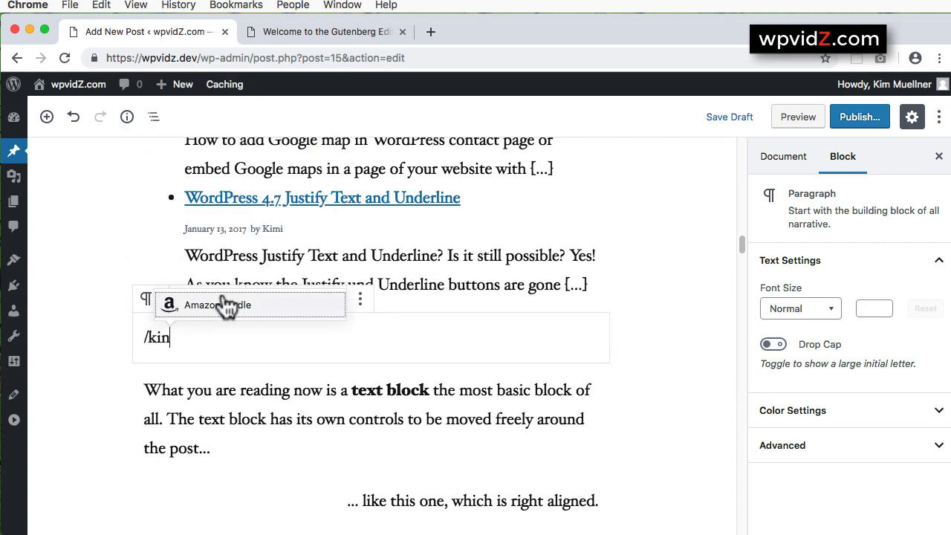
click(170, 304)
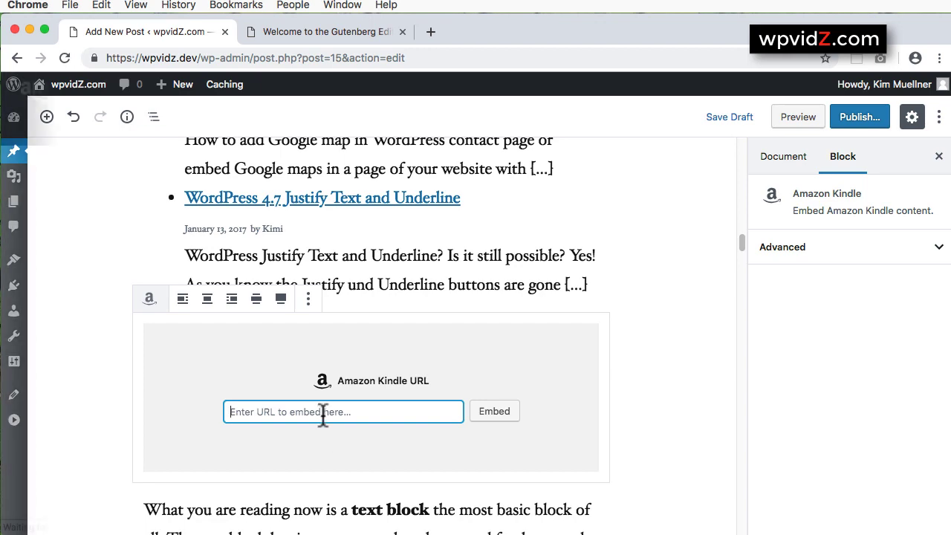
Copy the URL of Amazon's Never Tell Kindle Edition page, close that page and embed the URL in the Kindle block.
right_click(385, 57)
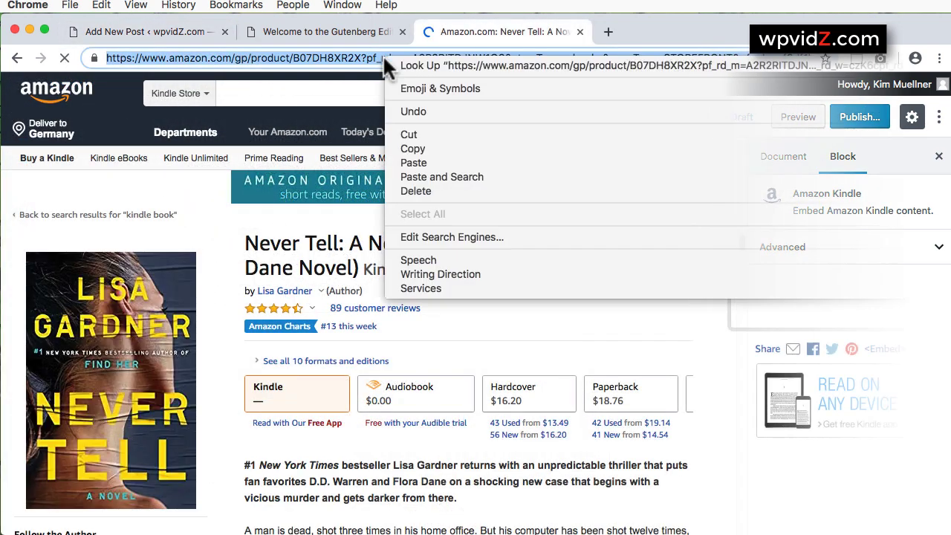
click(416, 147)
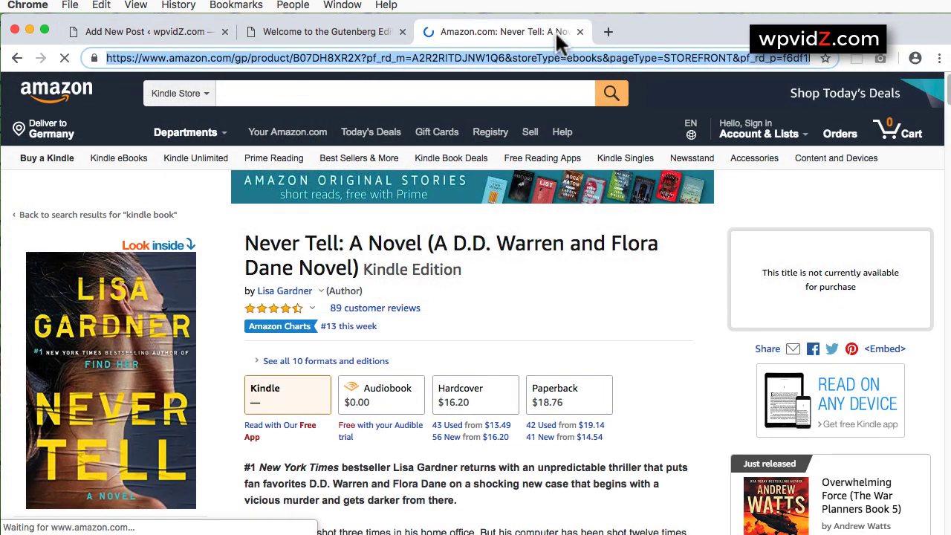
click(579, 30)
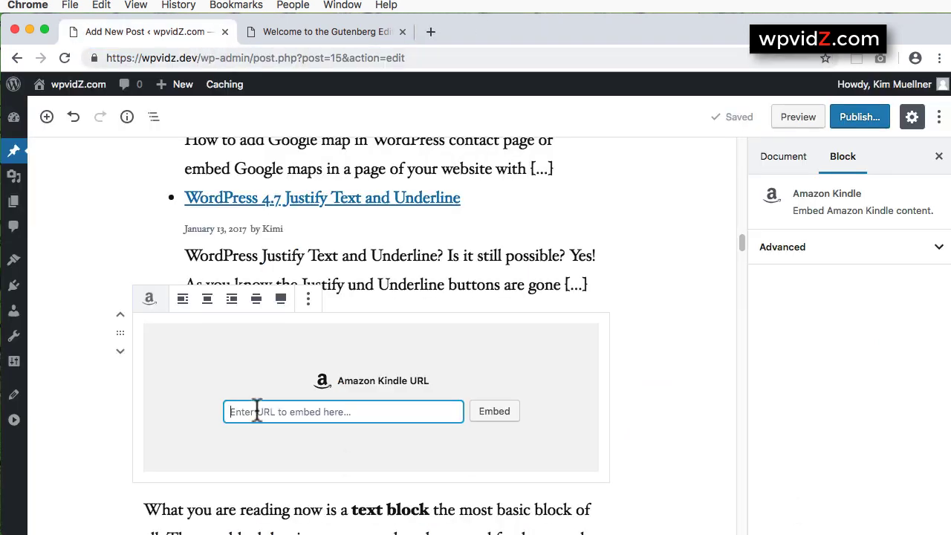
key(super+v)
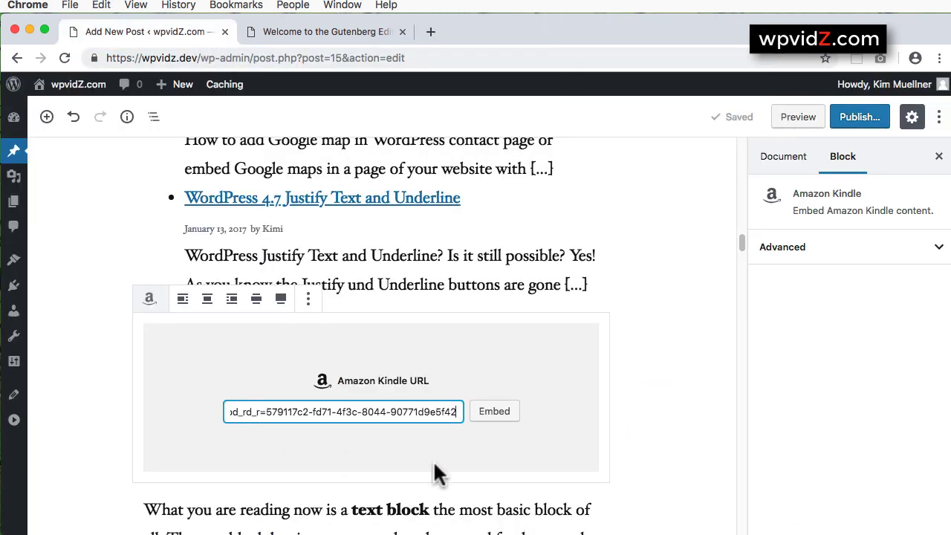
click(493, 411)
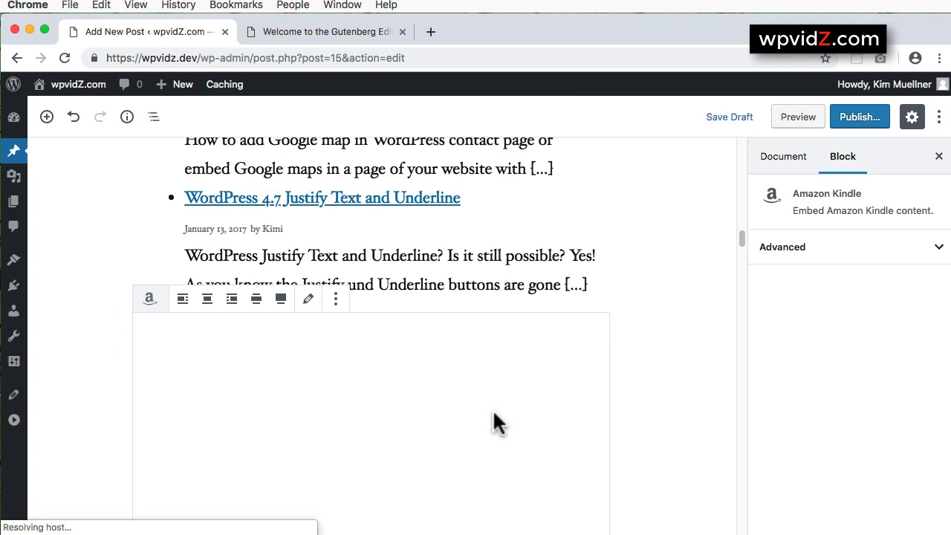
Try full width on the Kindle embed and set its alignment to wide width.
scroll(626, 405, down, 4)
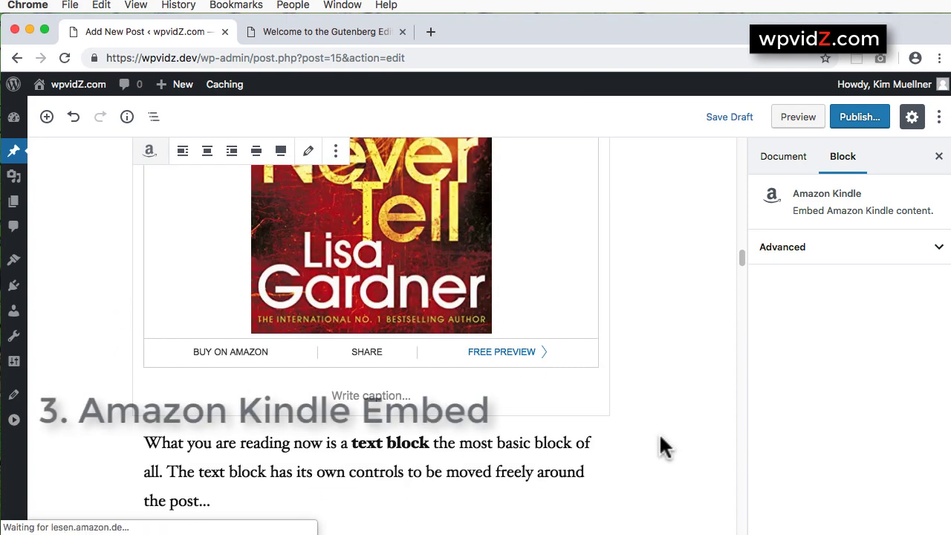
scroll(660, 432, up, 5)
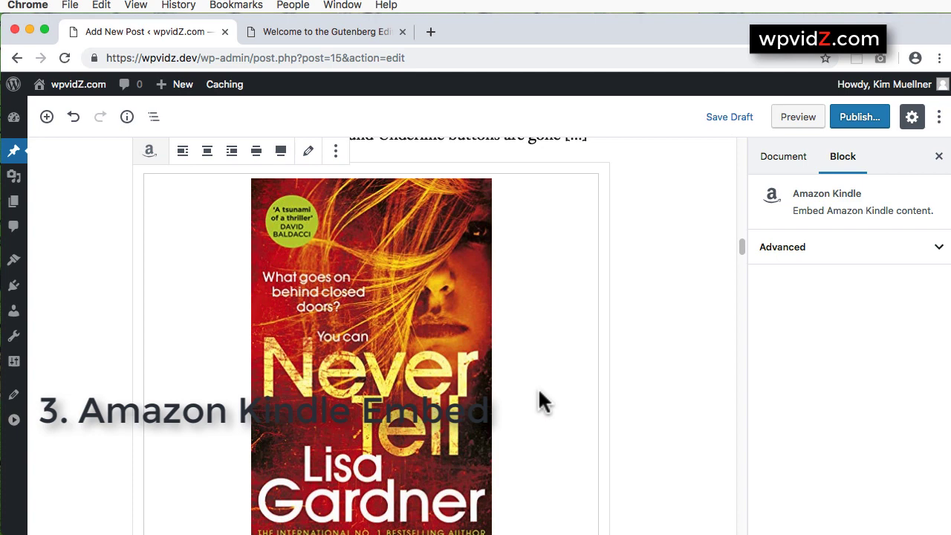
scroll(540, 398, up, 2)
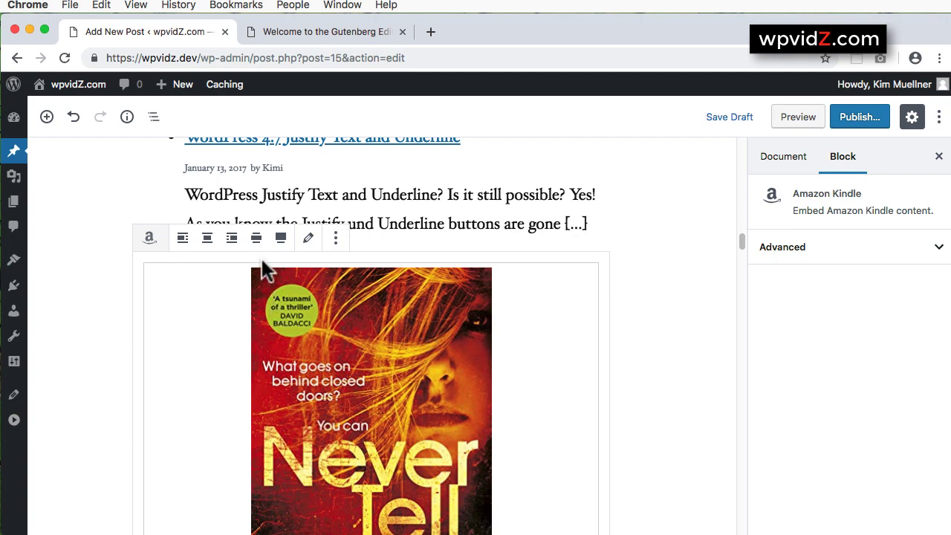
click(257, 237)
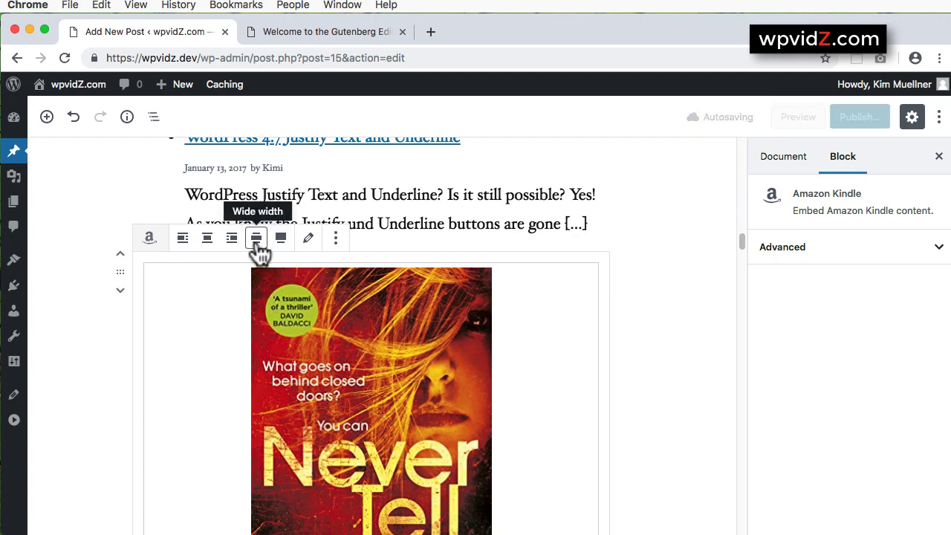
click(281, 240)
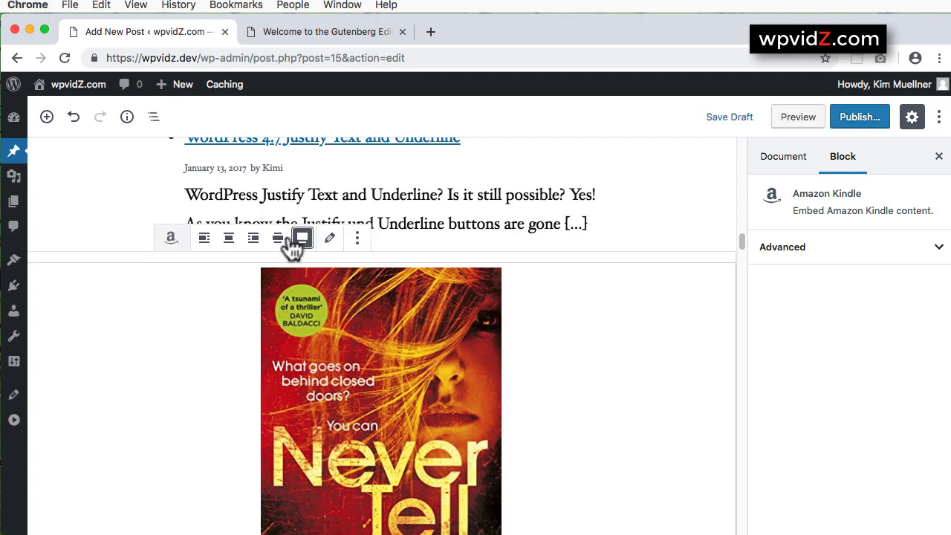
scroll(628, 382, down, 5)
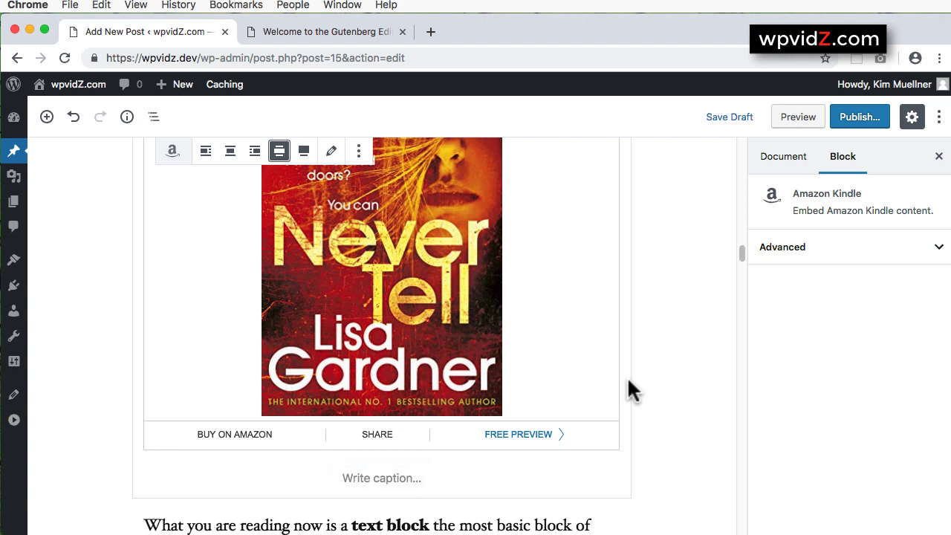
Preview the post and check how the Kindle embed looks on the page.
click(787, 119)
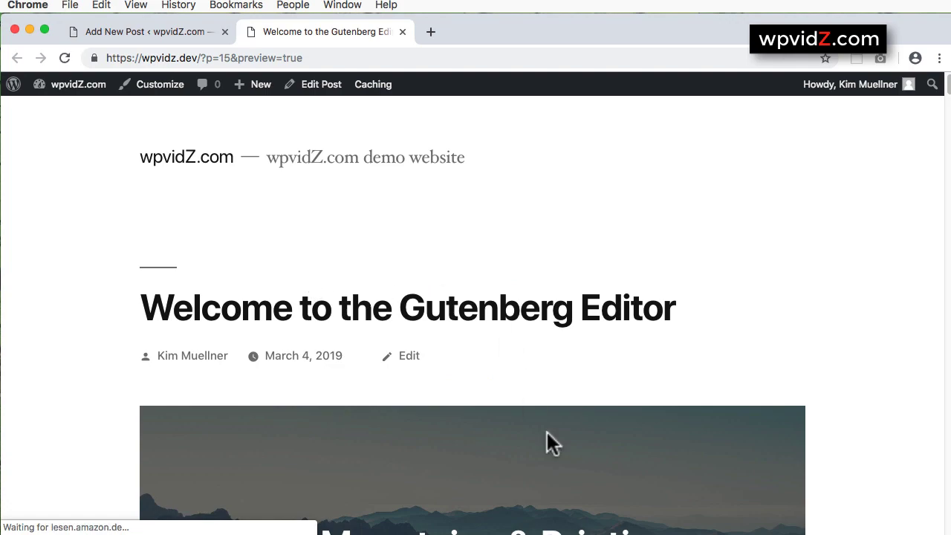
scroll(547, 433, down, 5)
scroll(548, 434, down, 15)
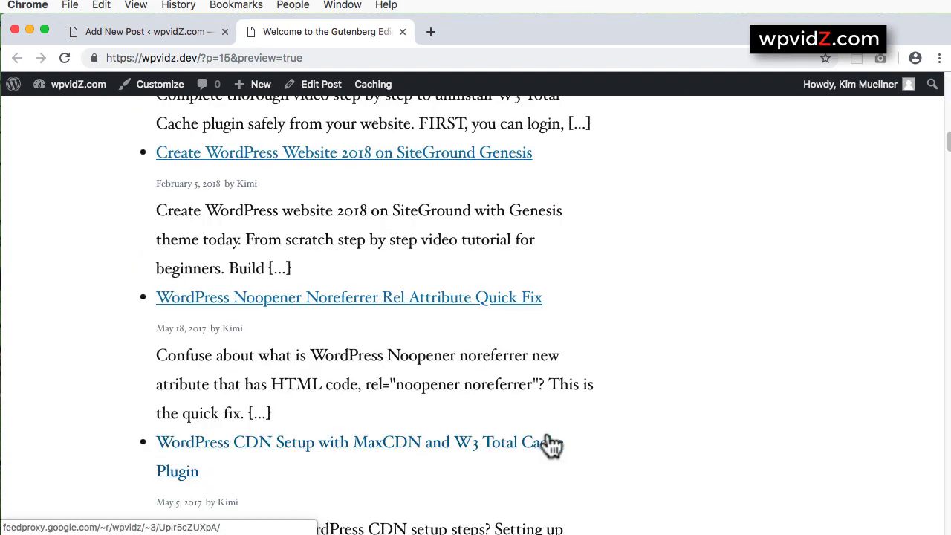
scroll(547, 437, down, 10)
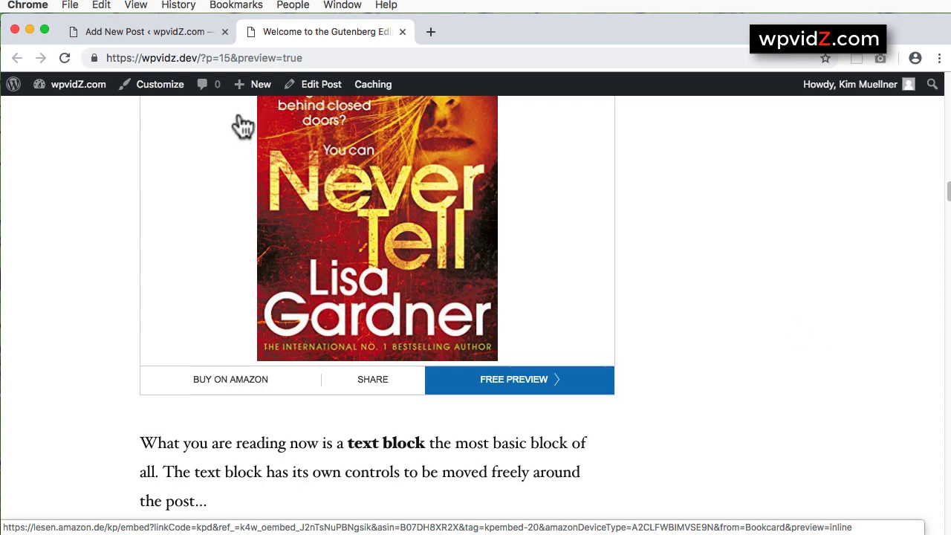
Return to the post editor and insert a Search block directly below the Kindle embed.
click(150, 32)
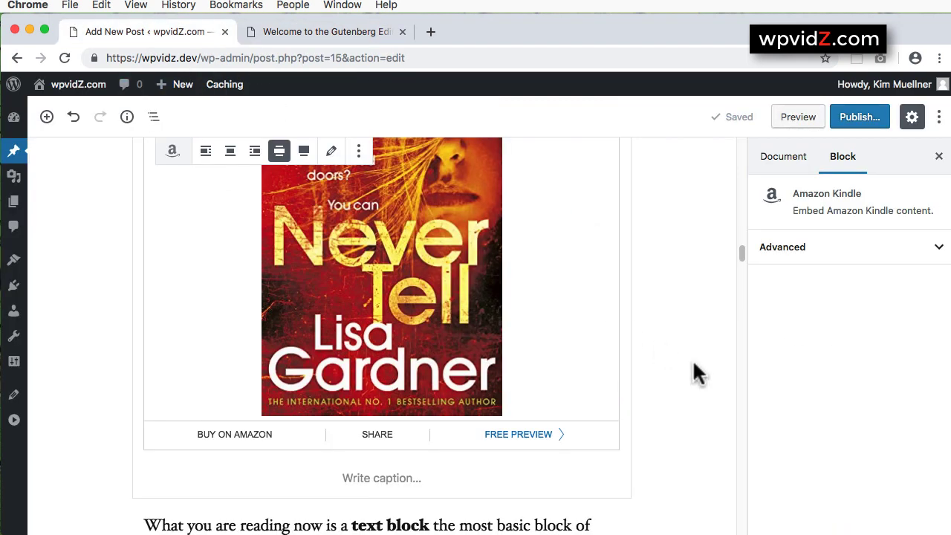
scroll(520, 364, down, 1)
click(402, 436)
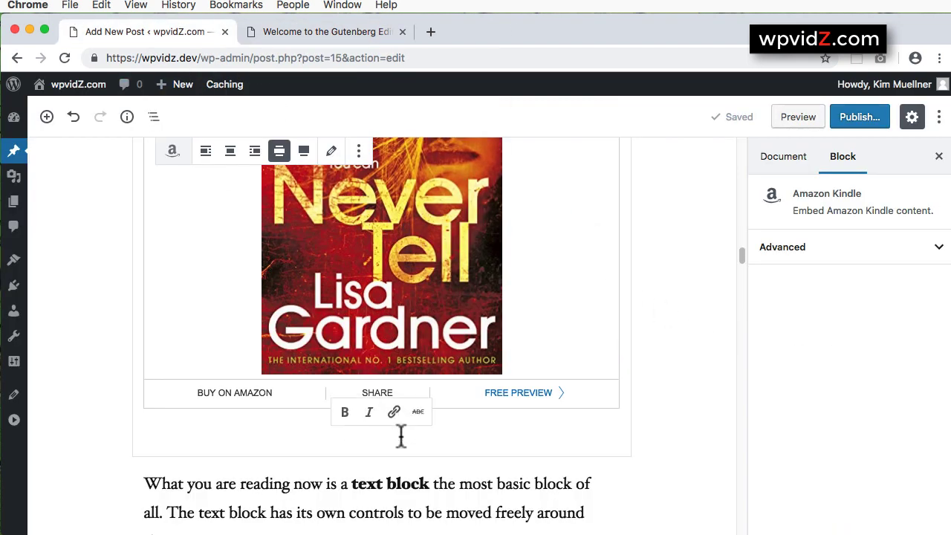
key(alt+super+y)
text(/)
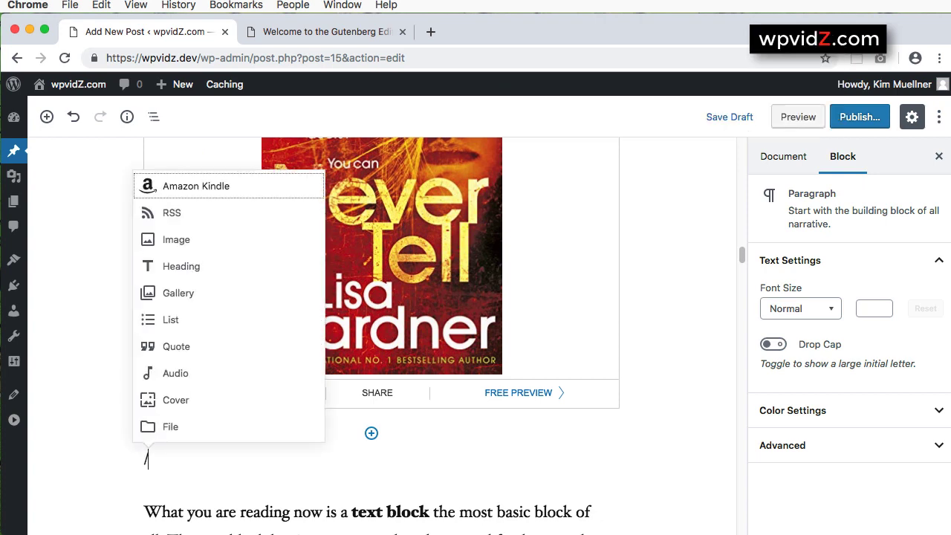
text(sear)
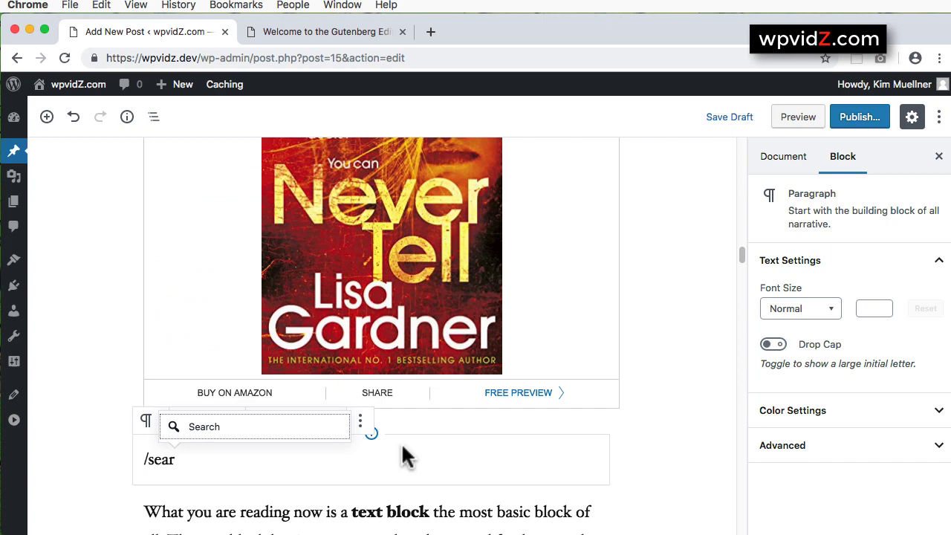
click(245, 428)
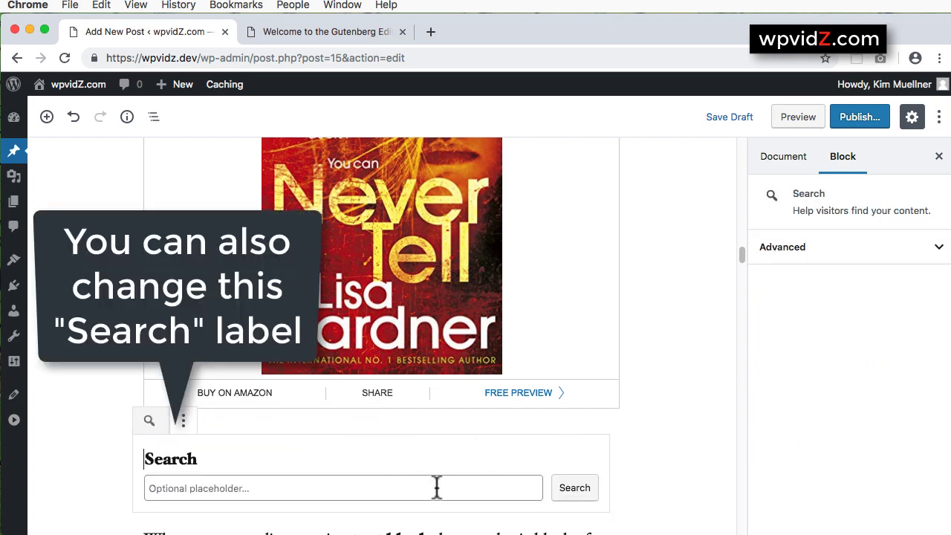
Set the Search block's placeholder to "Type your keyphrase and hit enter or click the Search button".
scroll(441, 485, down, 3)
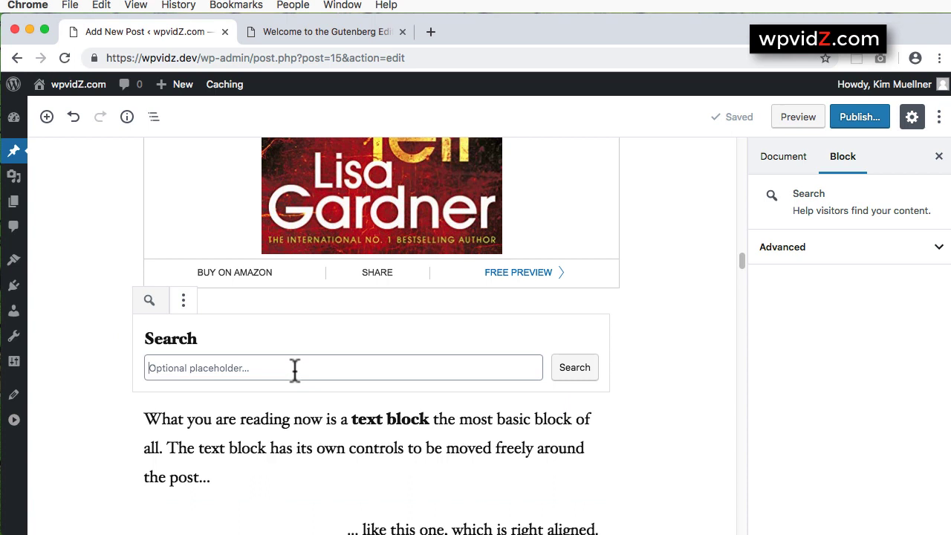
text(Type your keyphrase and hit enter or c)
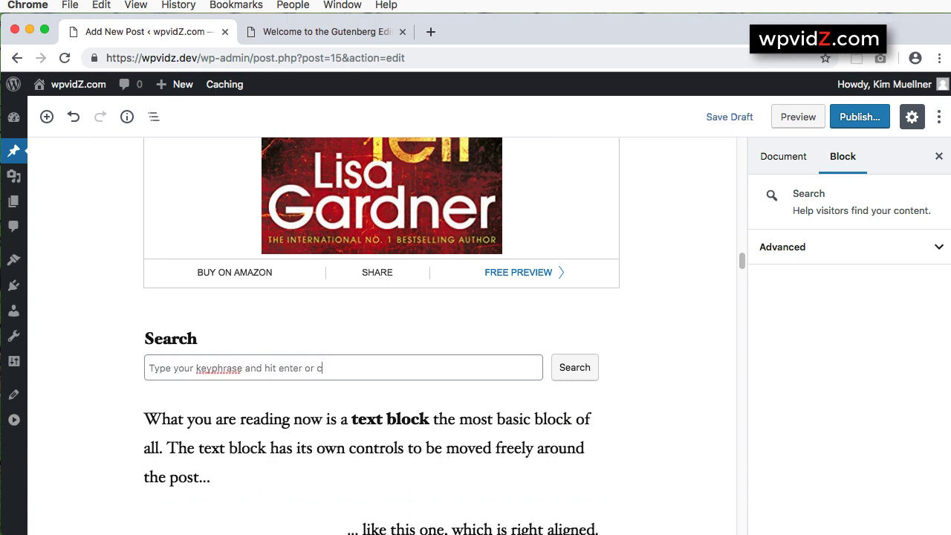
text(lick the Search button)
Change the Search block's button label to "Click Me to Search" and save the draft.
drag(591, 367, 558, 367)
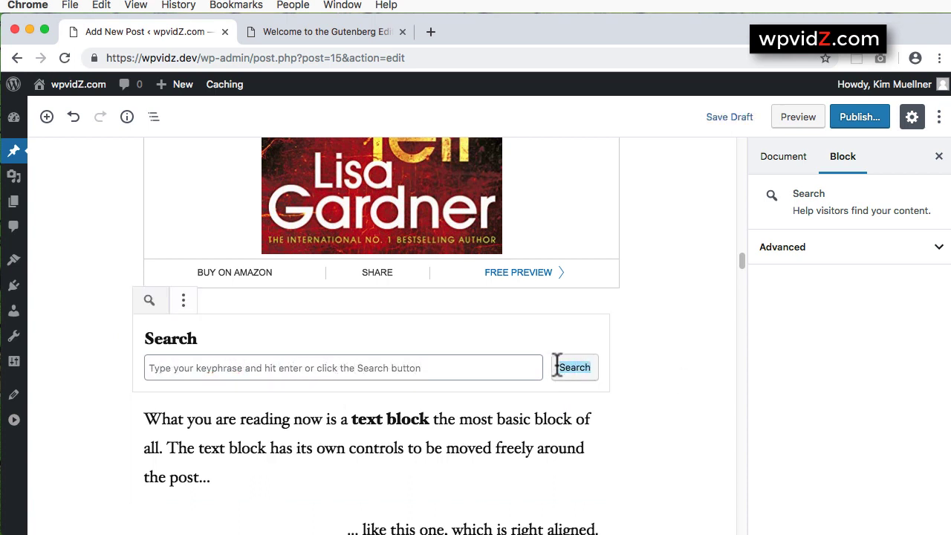
text(Click Me to Sear)
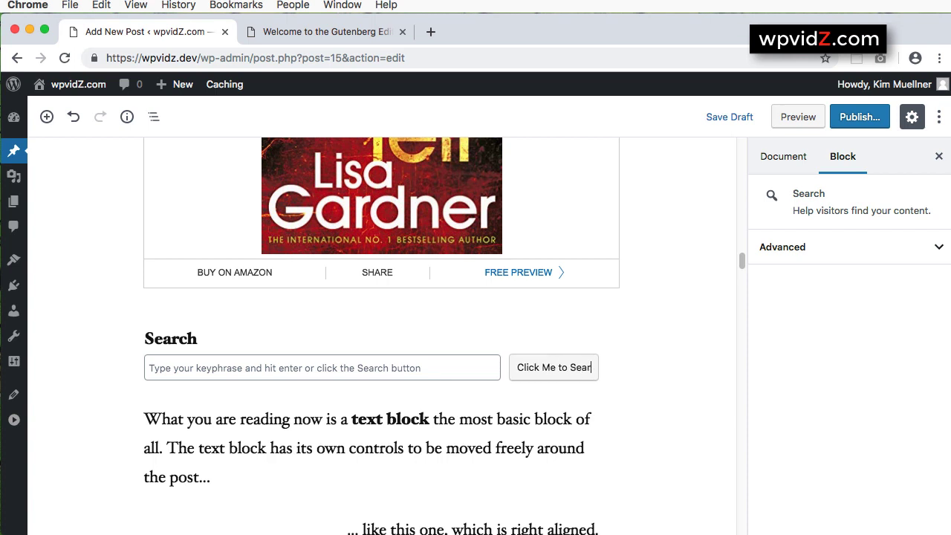
text(ch)
click(724, 116)
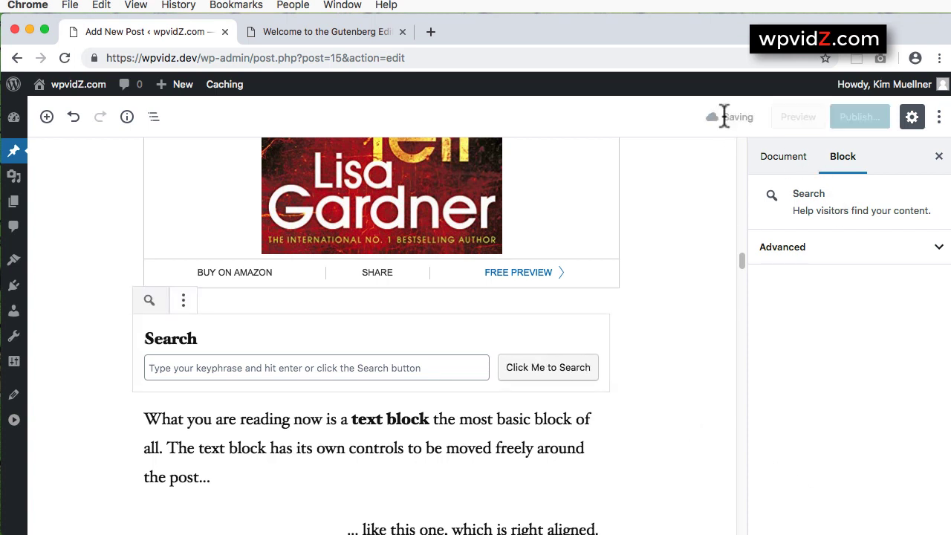
Reload the post preview and check the Search block's placeholder and button on the page.
click(304, 32)
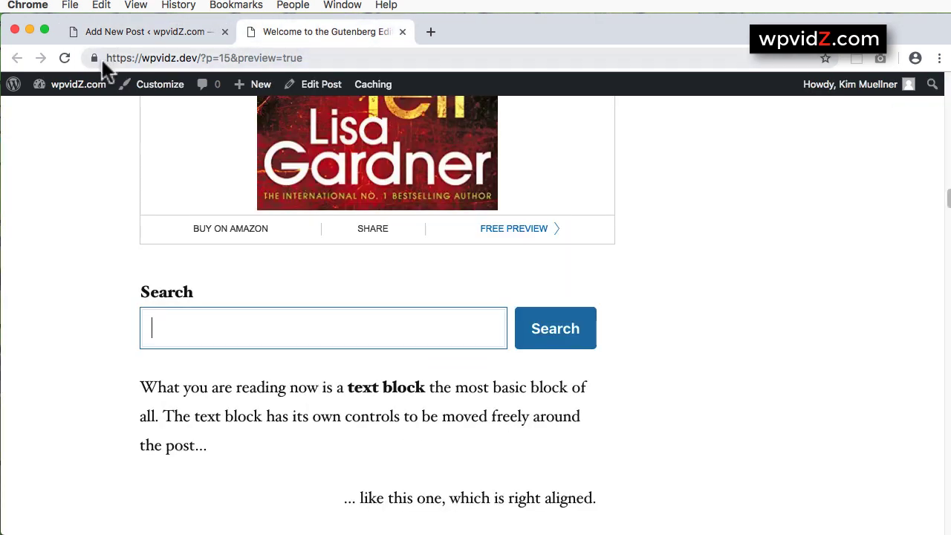
click(64, 58)
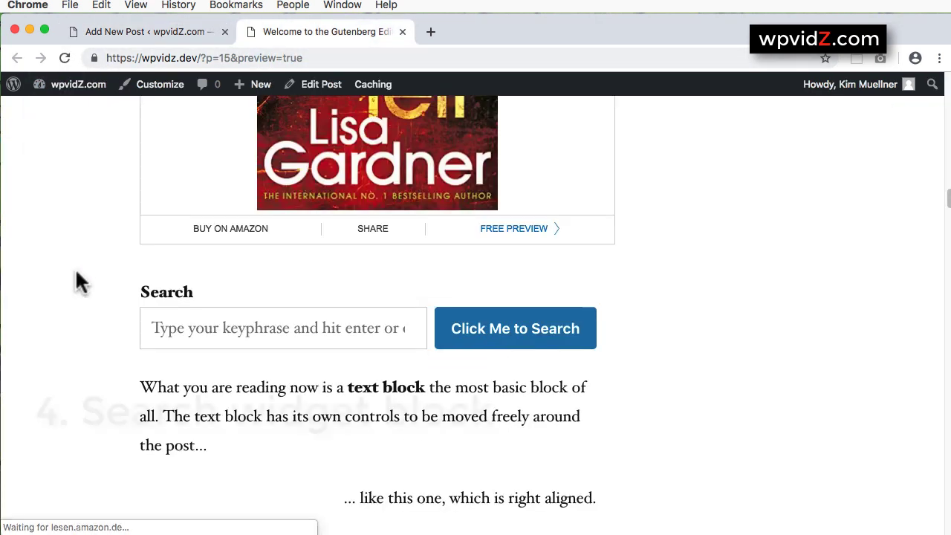
click(194, 328)
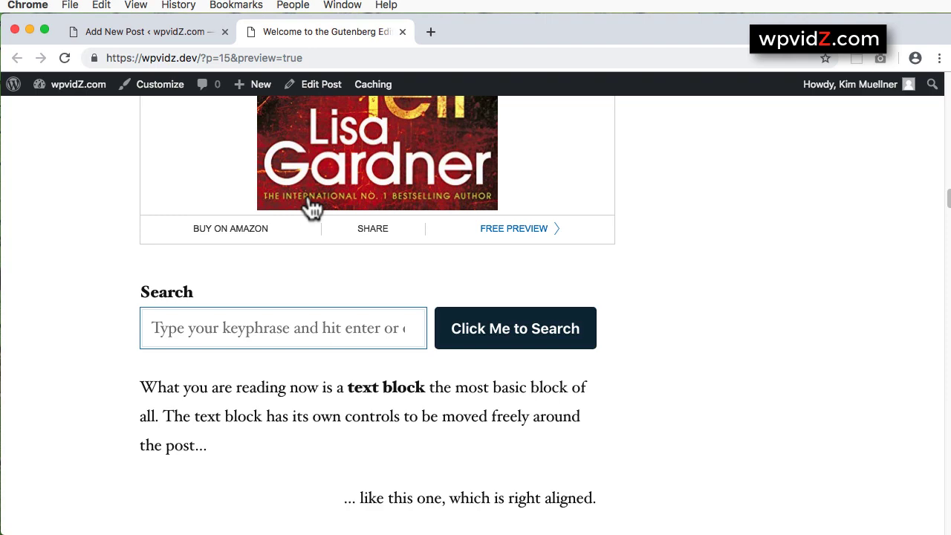
Return to the post editor and insert a Calendar block directly below the Search block.
click(154, 32)
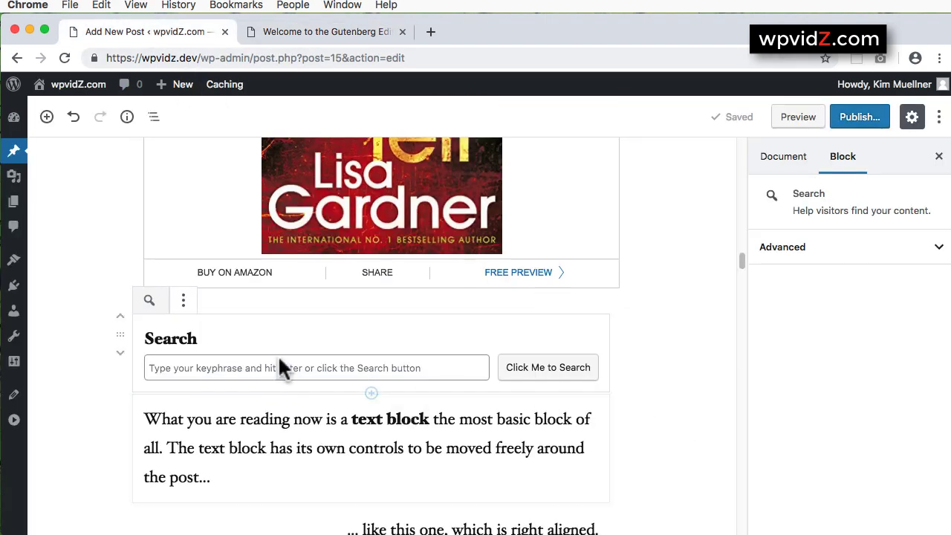
key(alt+super+y)
text(/cale)
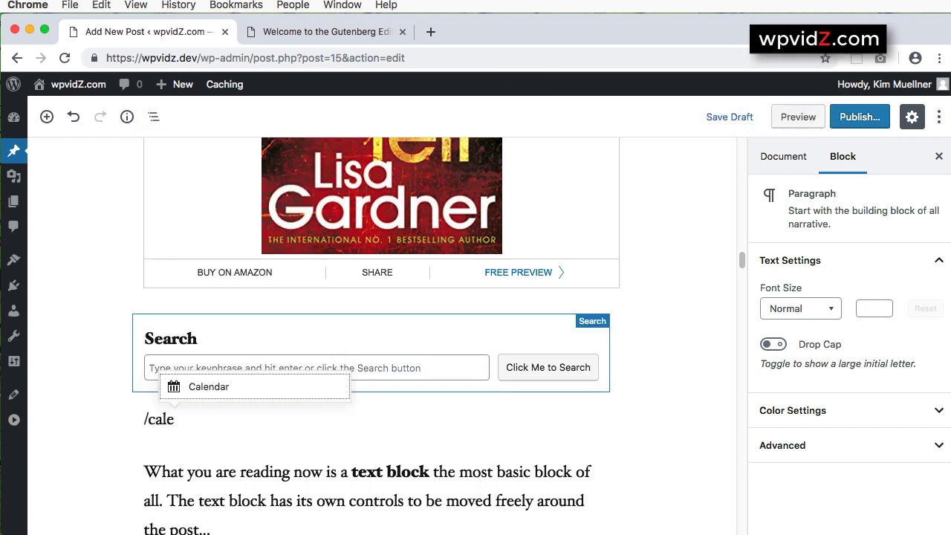
key(Return)
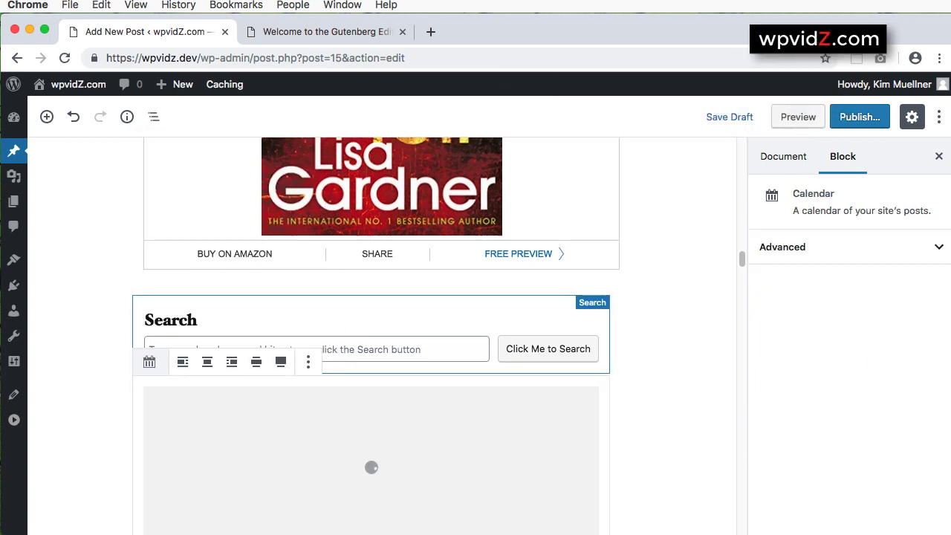
scroll(298, 323, down, 3)
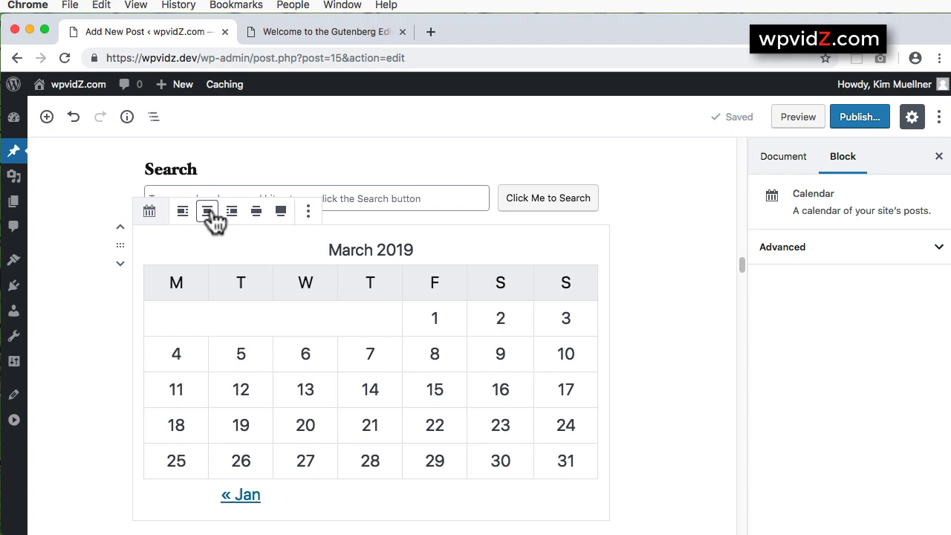
Preview the post to check the Calendar block on the page and return to the post editor.
click(788, 123)
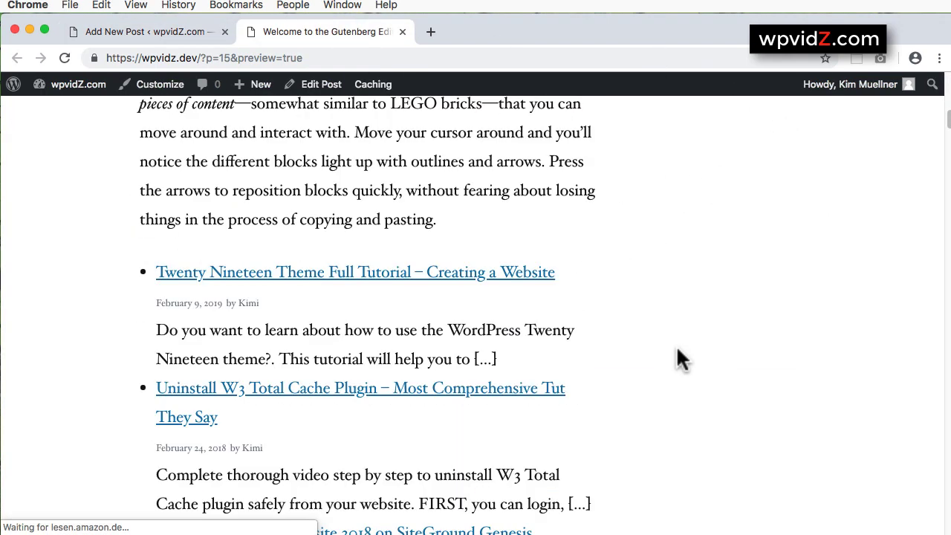
scroll(677, 350, down, 15)
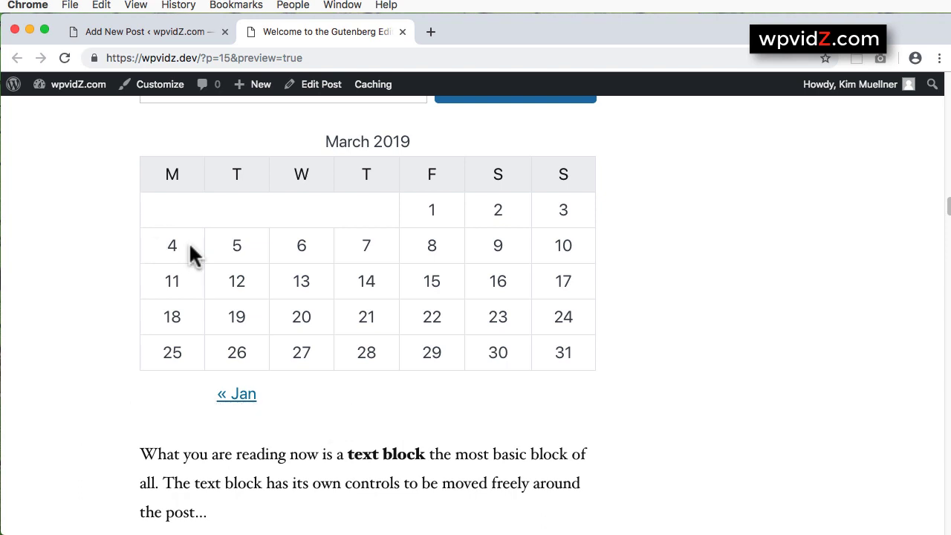
click(171, 26)
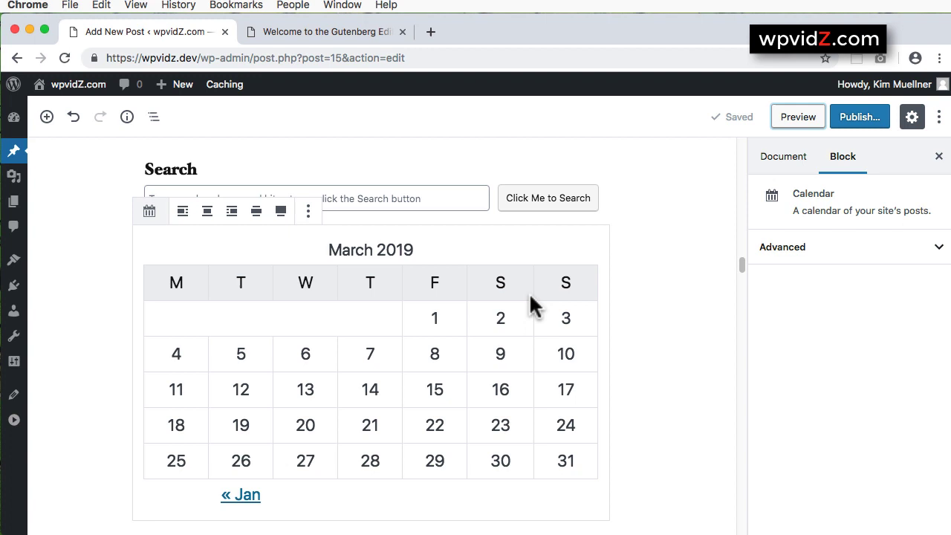
Insert a Tag Cloud block directly below the Calendar block.
scroll(529, 292, down, 5)
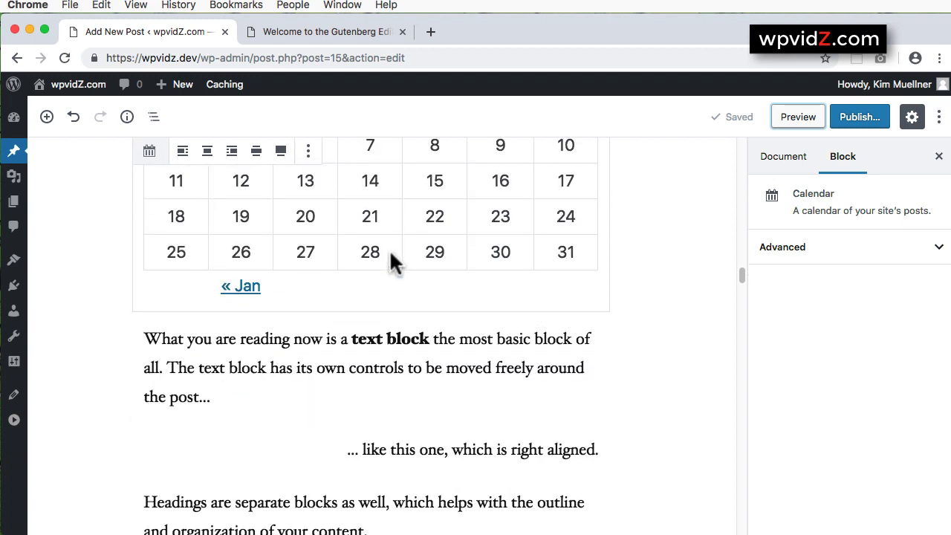
key(super+alt+y)
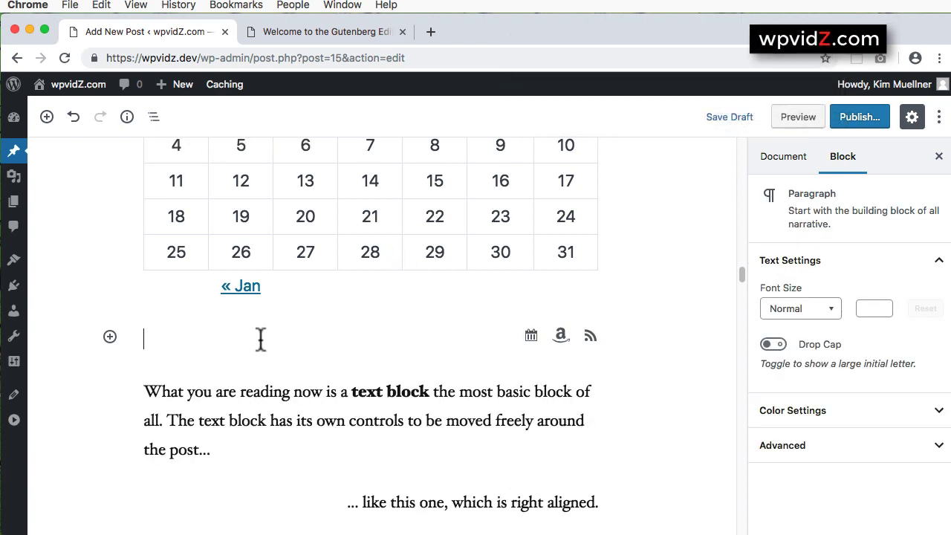
text(/tag)
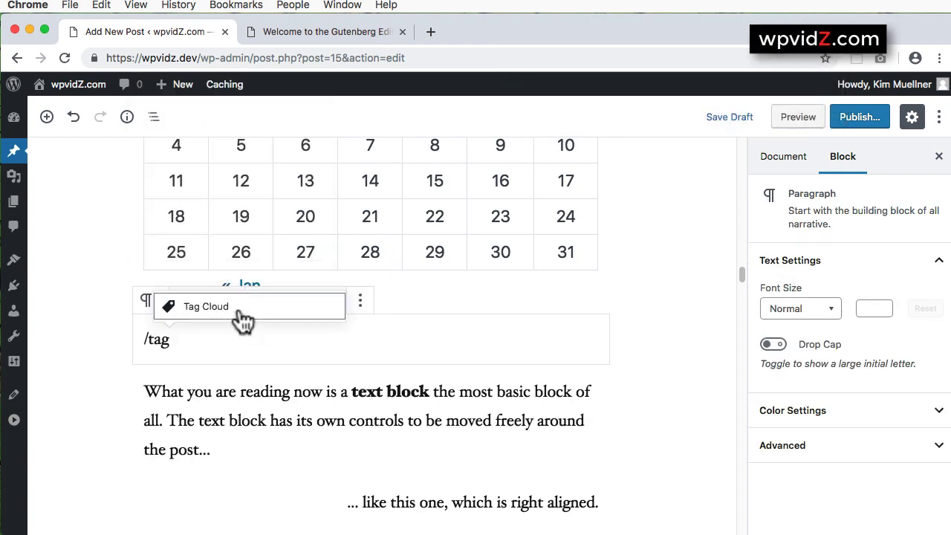
click(243, 320)
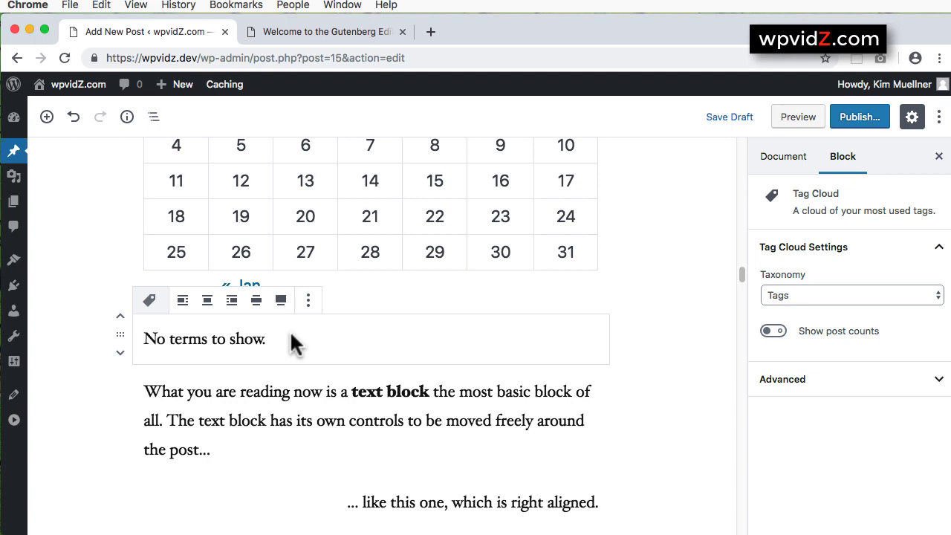
View the Tag Cloud block's taxonomy choices, keeping Tags as the taxonomy.
scroll(290, 330, down, 1)
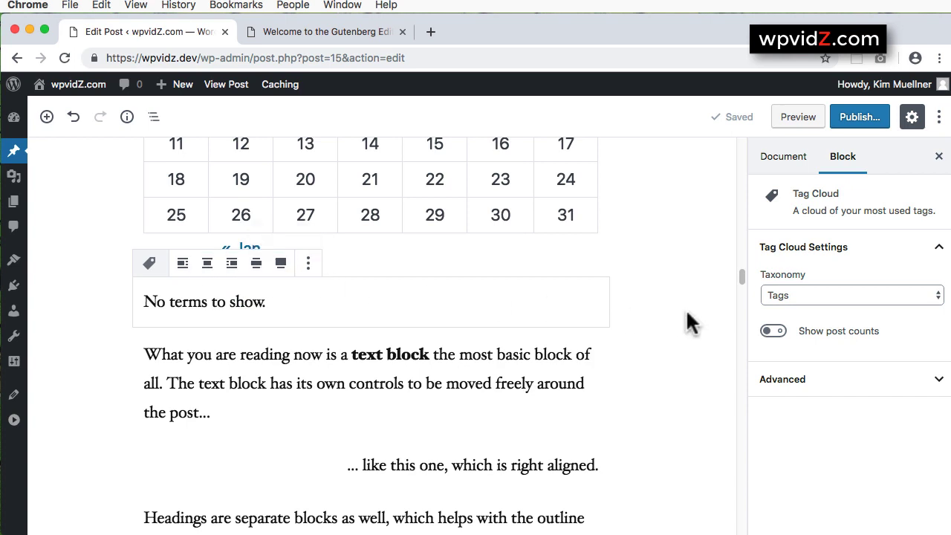
click(815, 294)
click(803, 336)
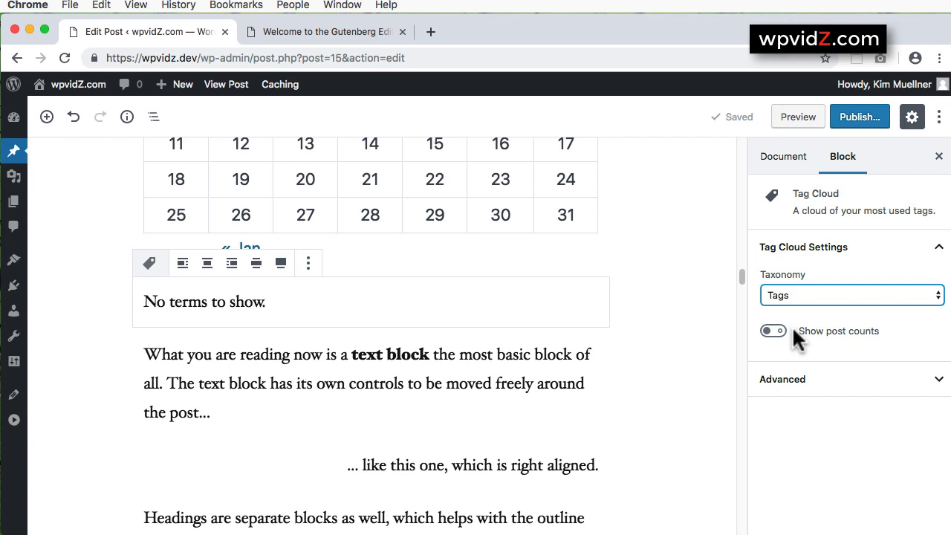
click(46, 119)
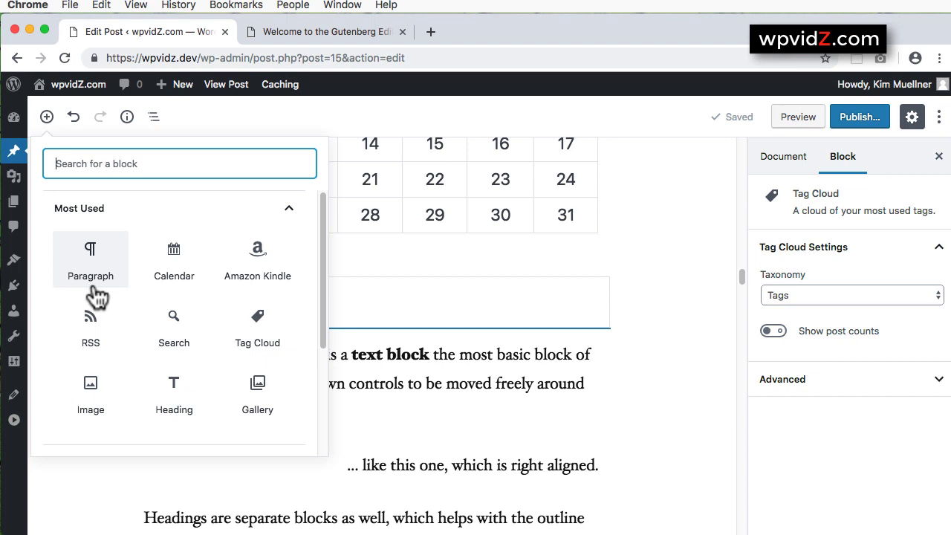
click(937, 117)
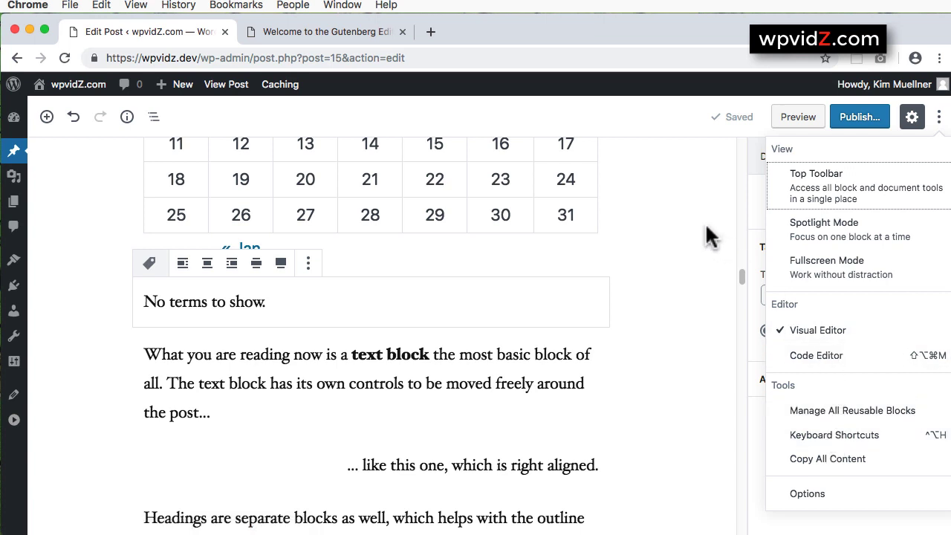
click(678, 227)
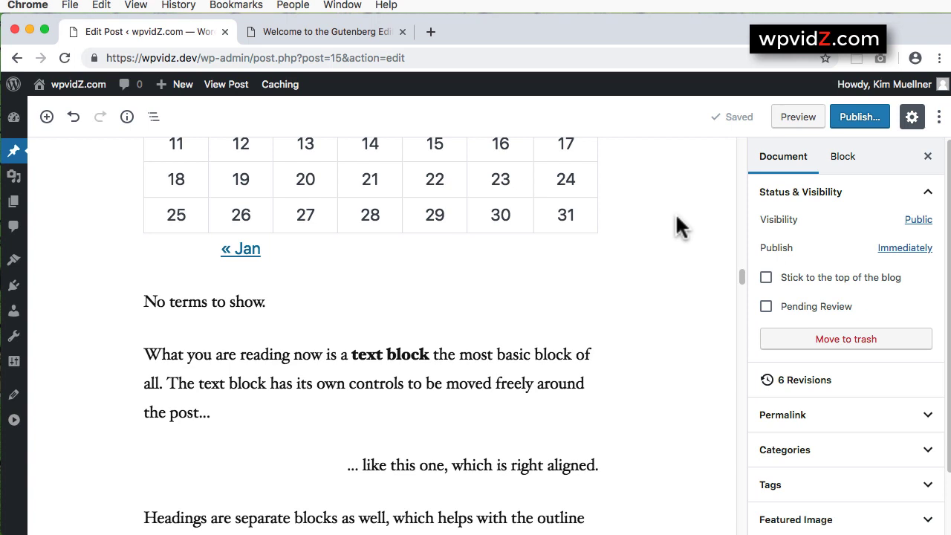
click(47, 117)
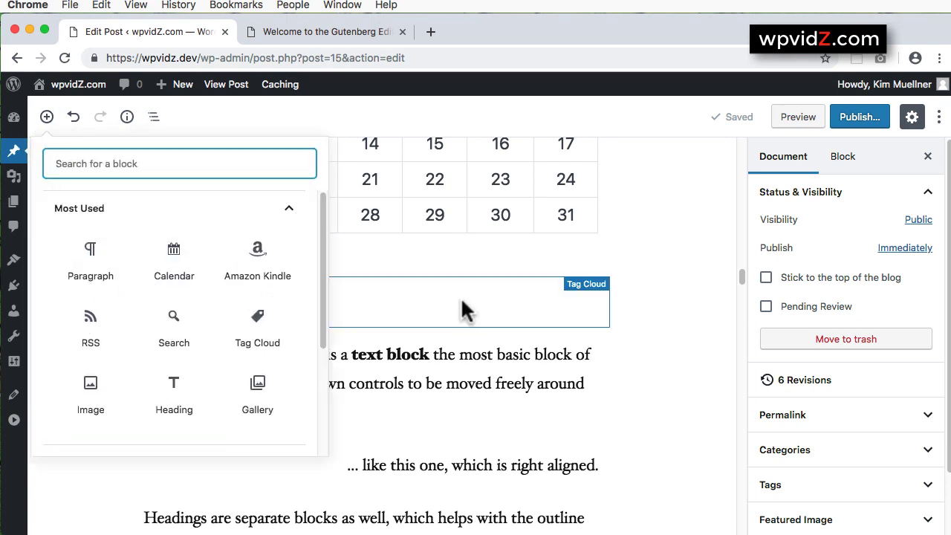
click(672, 258)
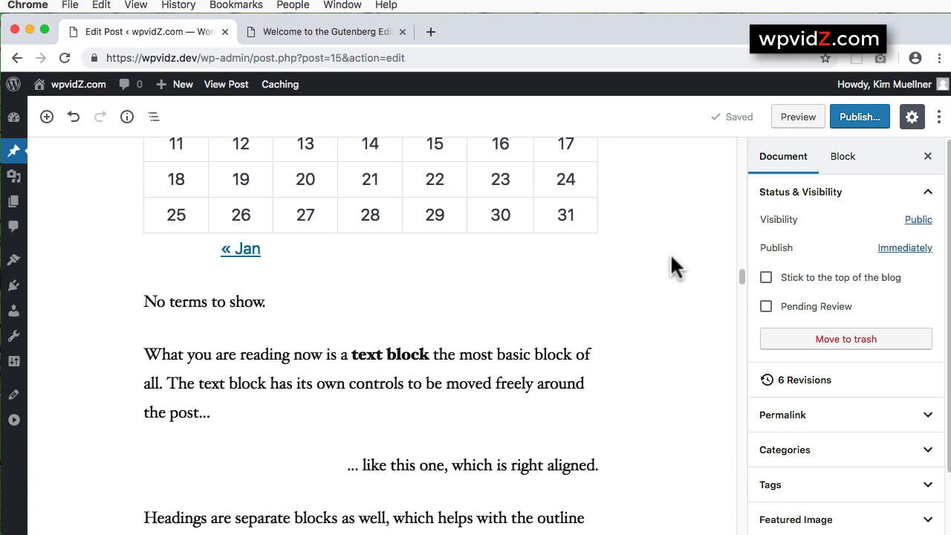
click(431, 31)
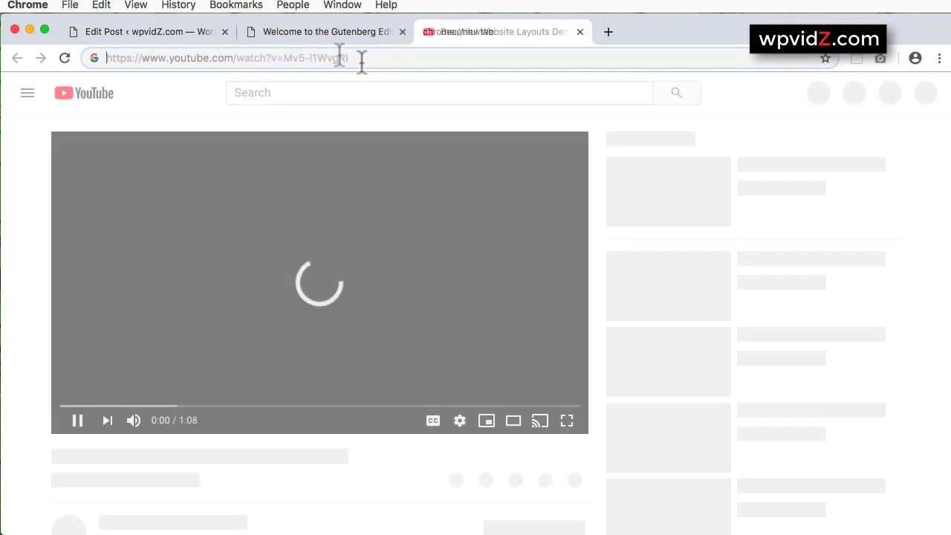
right_click(338, 55)
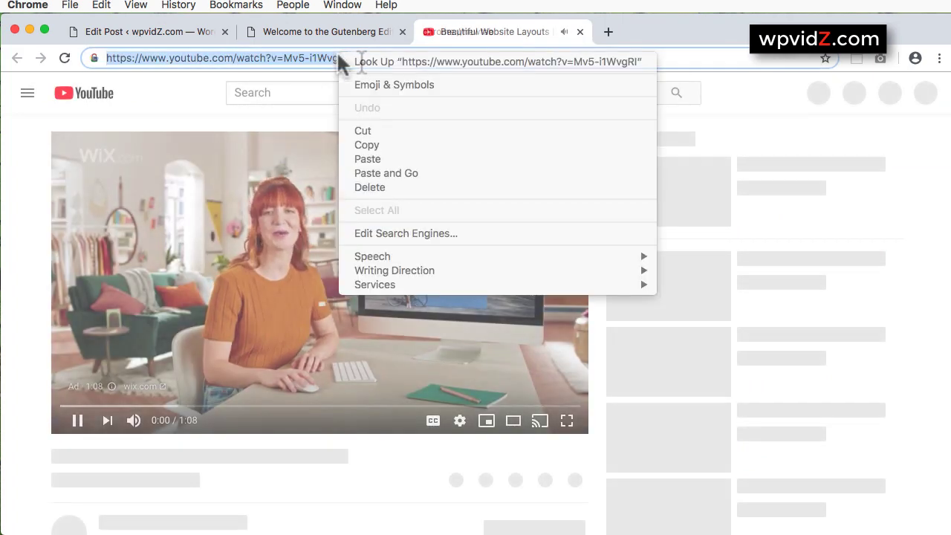
click(390, 142)
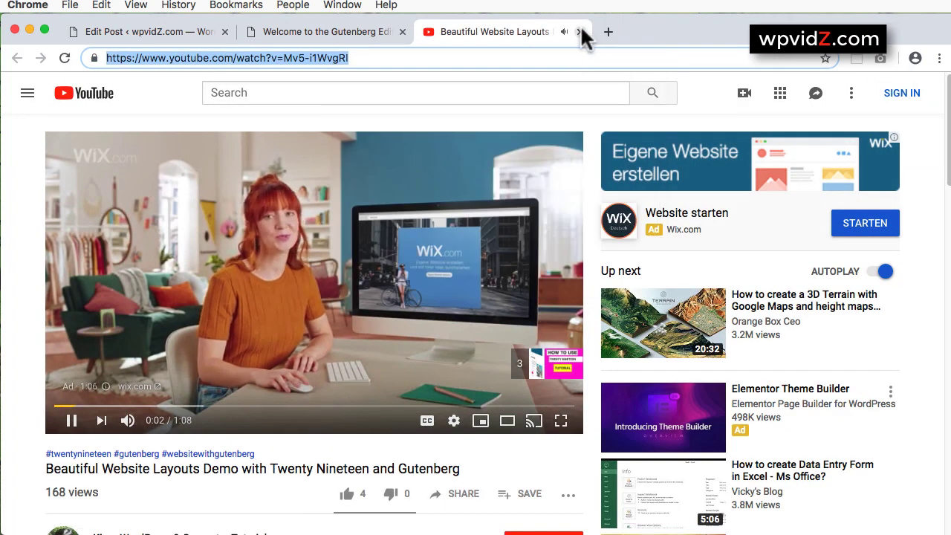
click(580, 31)
click(172, 33)
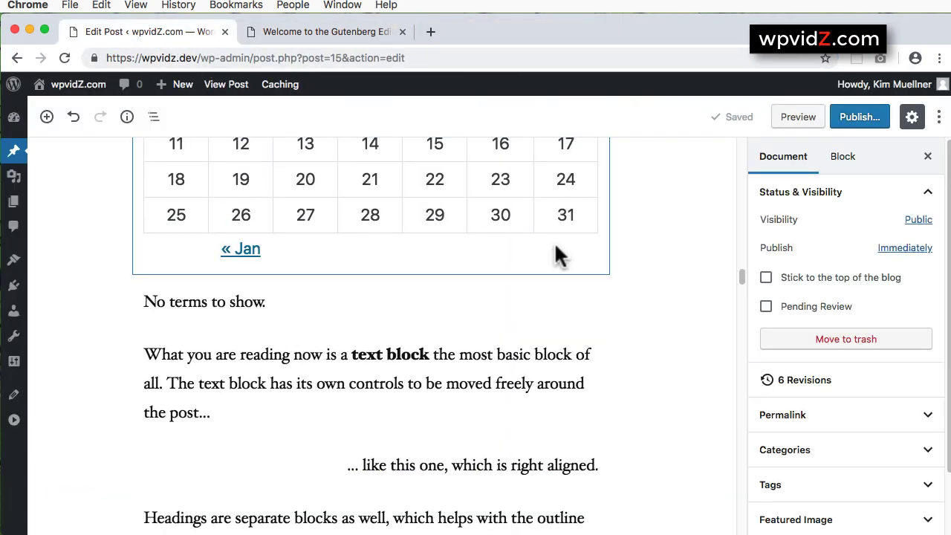
Embed the YouTube video below the Tag Cloud block by pasting its copied URL into a new empty block.
click(327, 296)
key(alt+super+y)
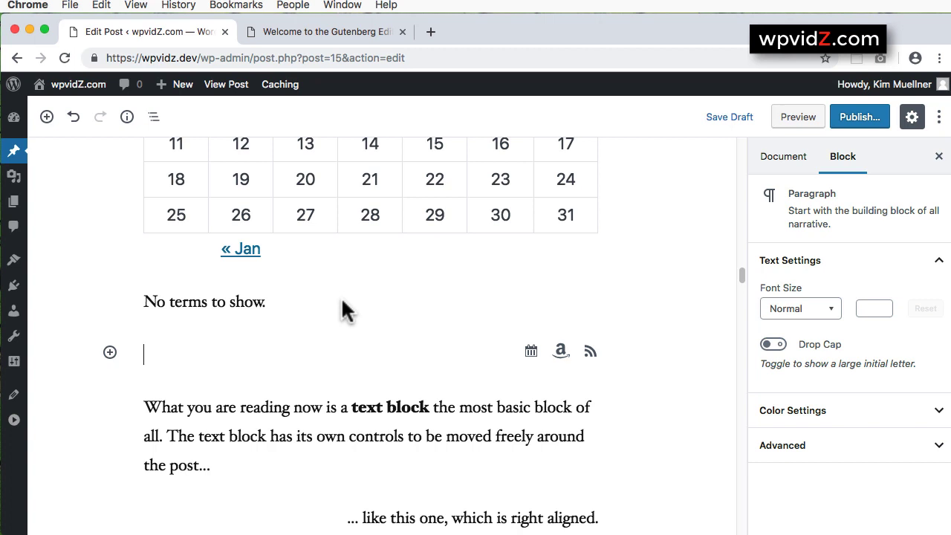
key(super+v)
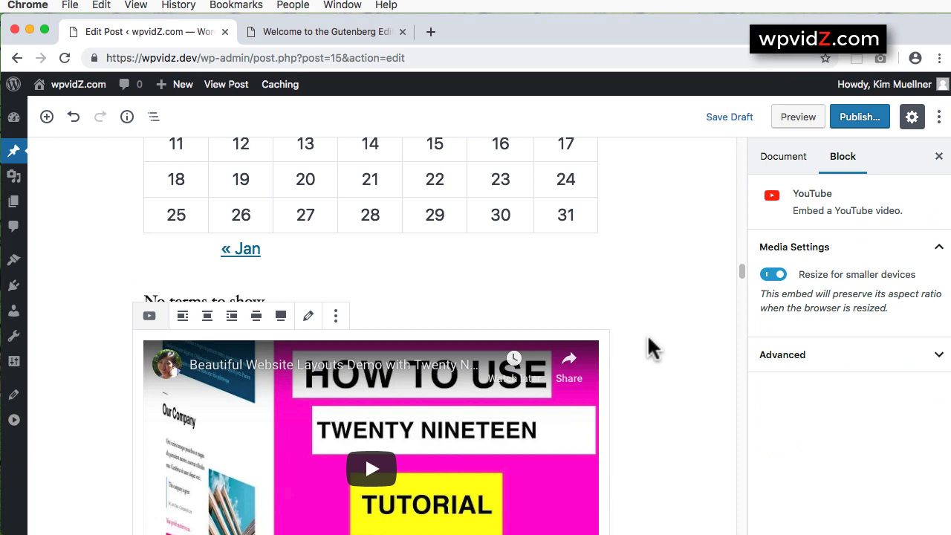
scroll(648, 346, down, 5)
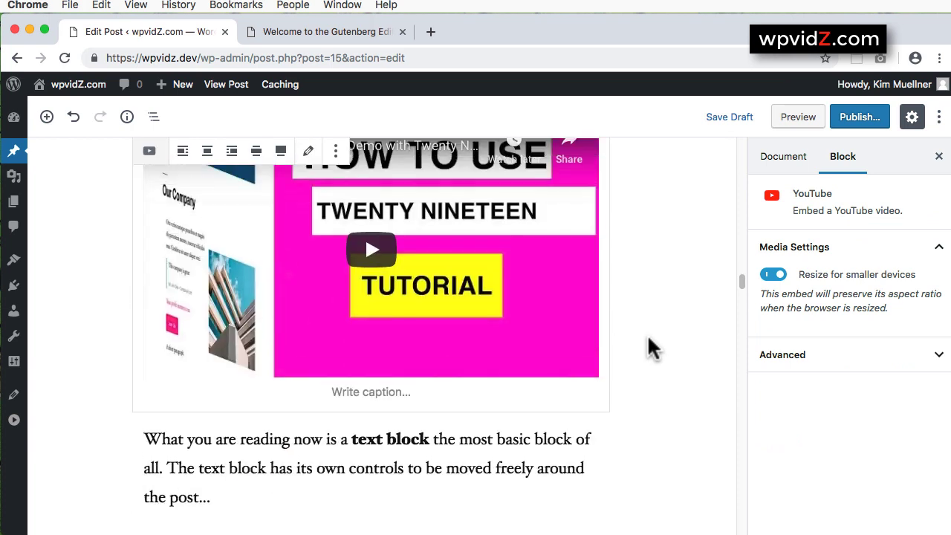
scroll(648, 345, up, 1)
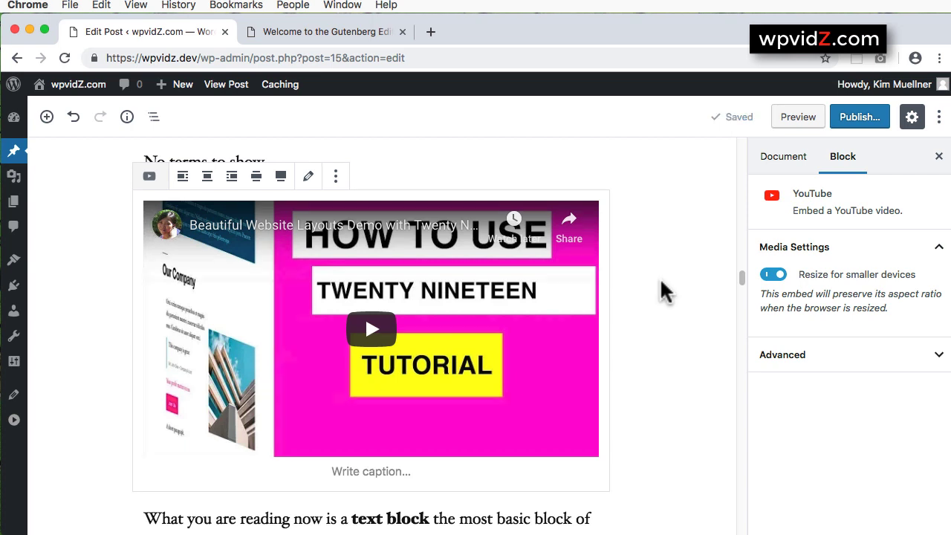
Select the Tag Cloud block and the embedded YouTube video in turn to view each block's settings.
scroll(661, 282, up, 5)
click(376, 371)
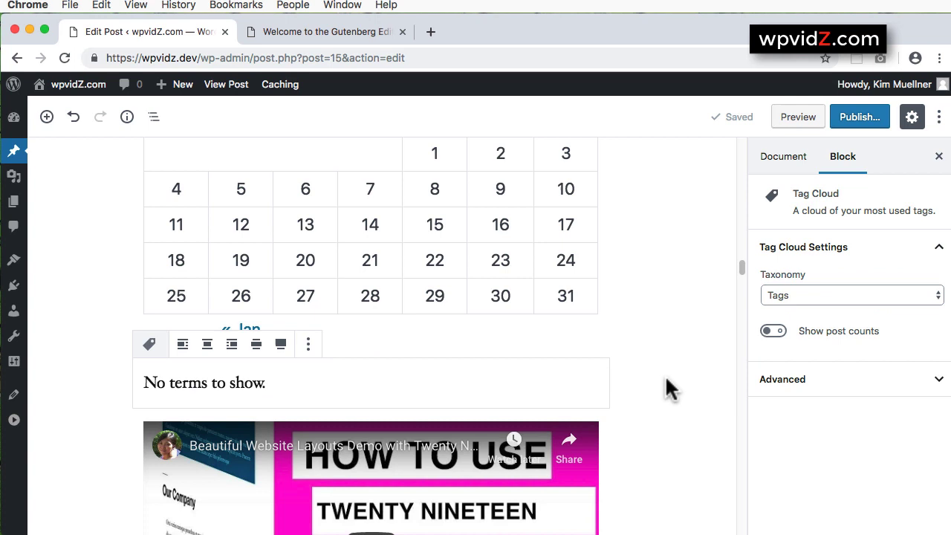
scroll(664, 383, down, 4)
click(526, 360)
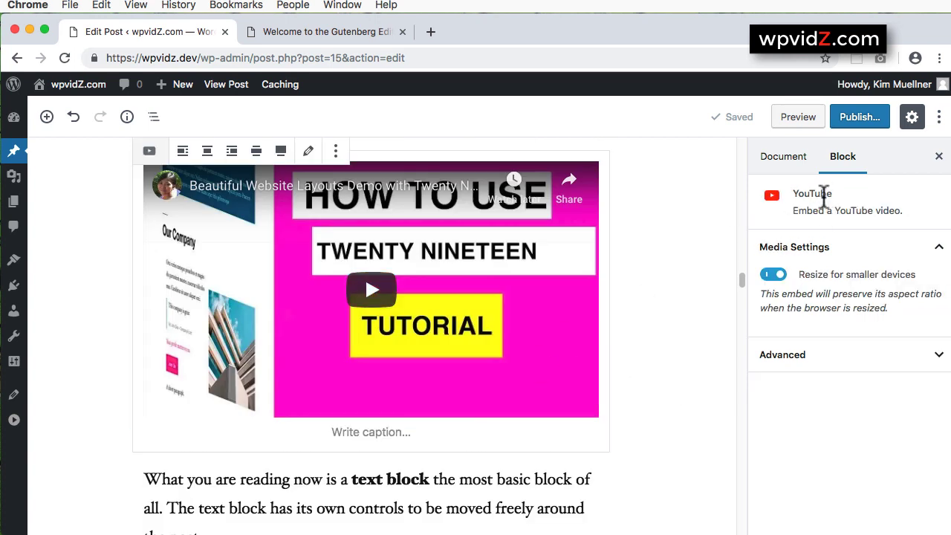